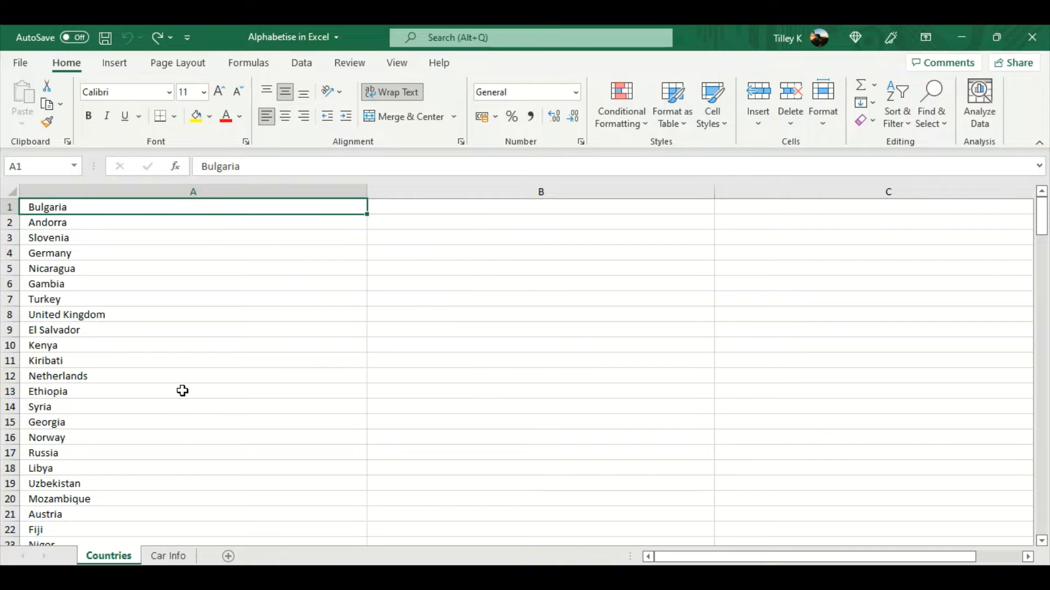
Sort the country list in column A alphabetically from A to Z and check the sorted entries
scroll(182, 390, down, 9)
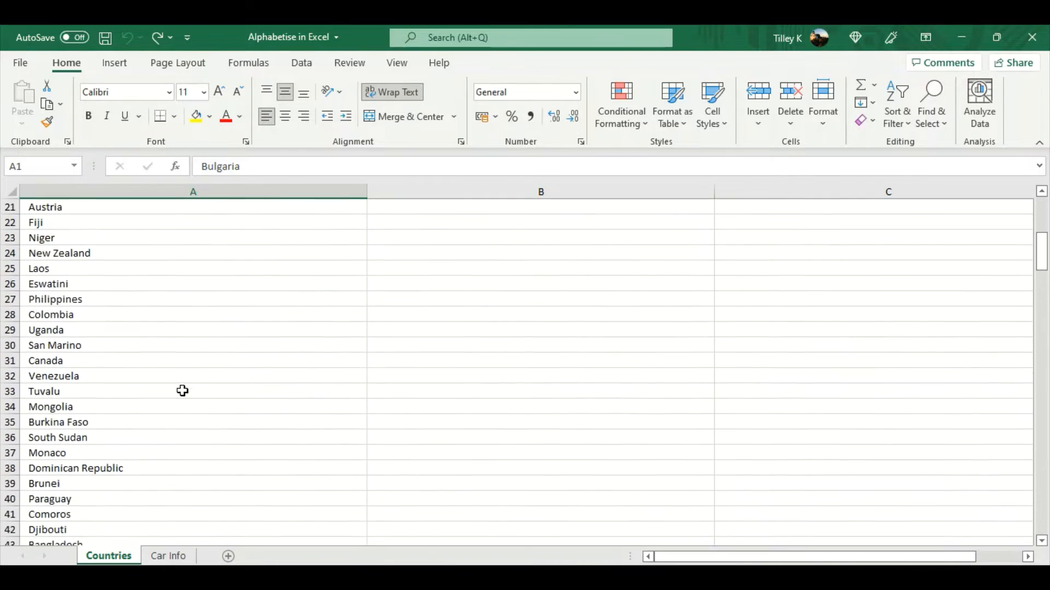
scroll(182, 390, down, 4)
scroll(182, 390, up, 7)
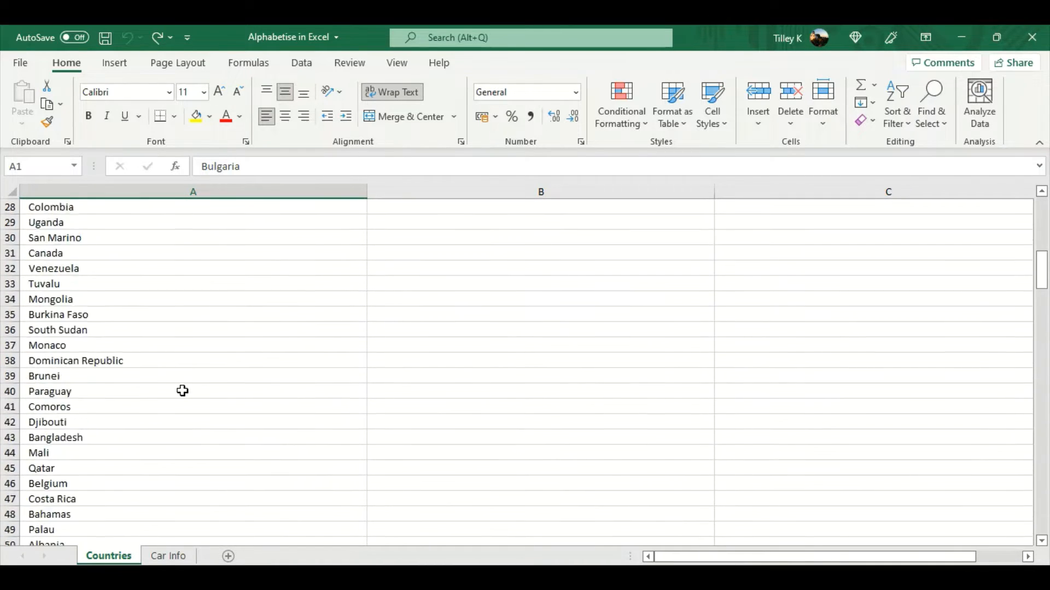
scroll(182, 390, up, 7)
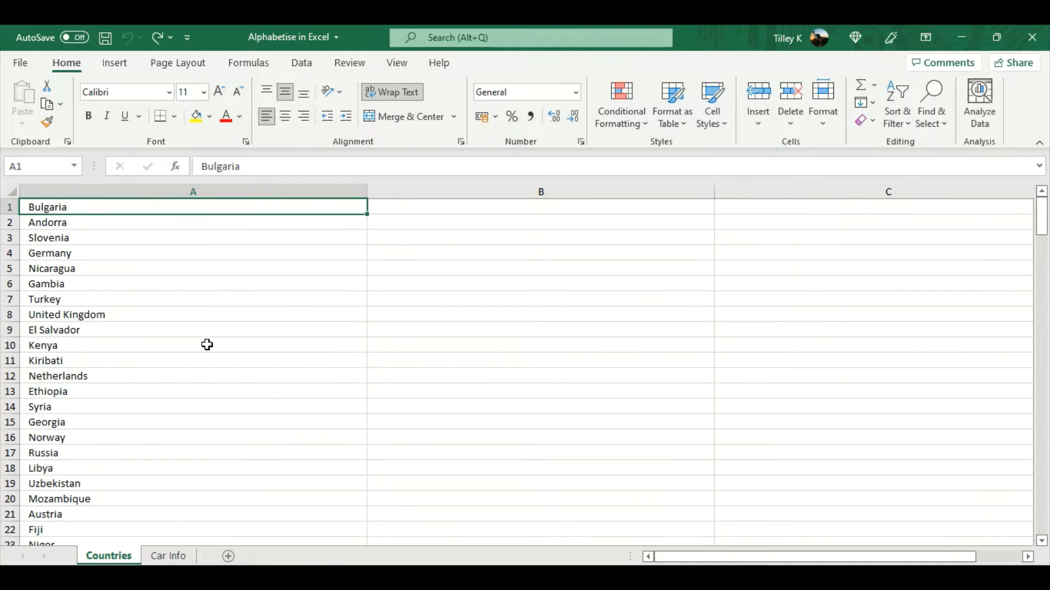
right_click(166, 266)
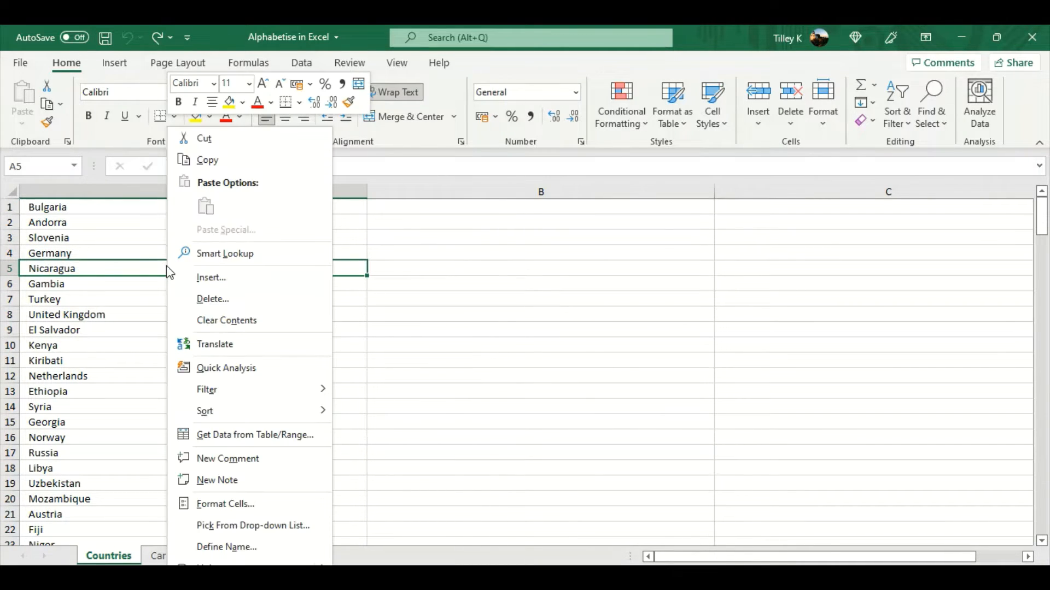
mouse_move(248, 413)
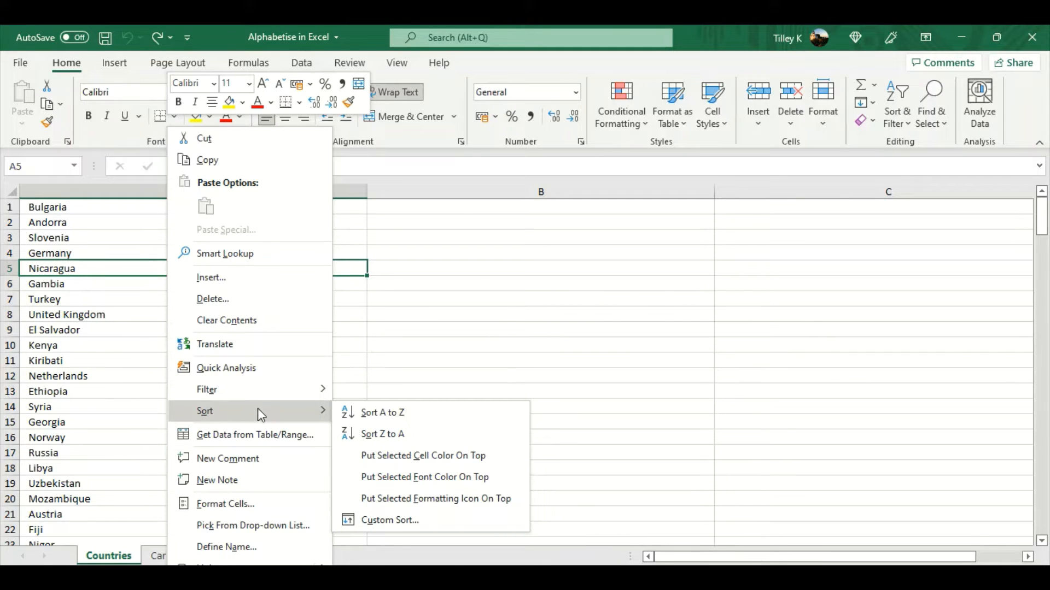
click(425, 414)
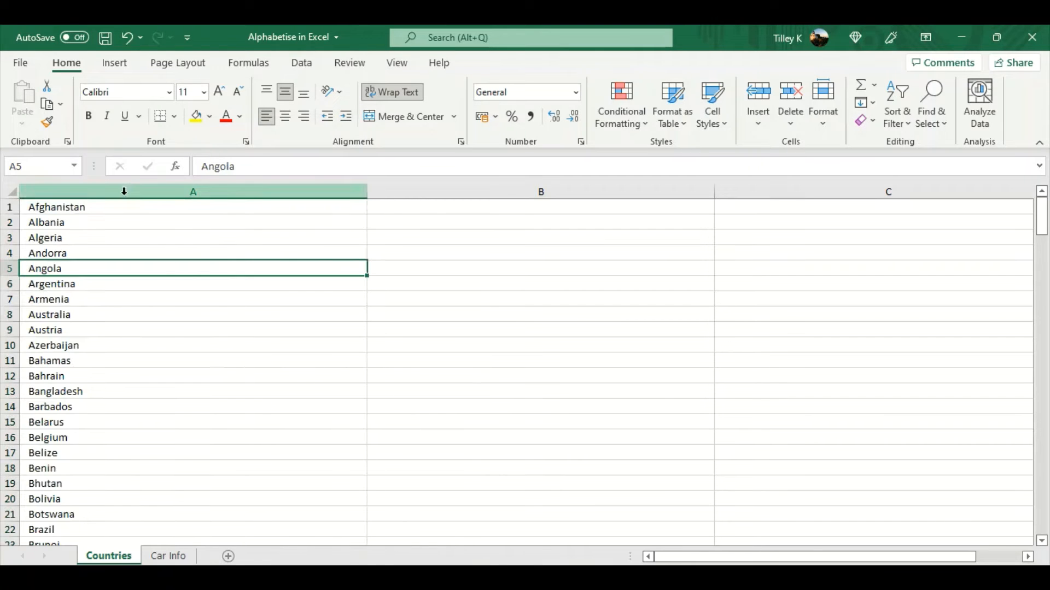
click(131, 192)
scroll(138, 381, down, 14)
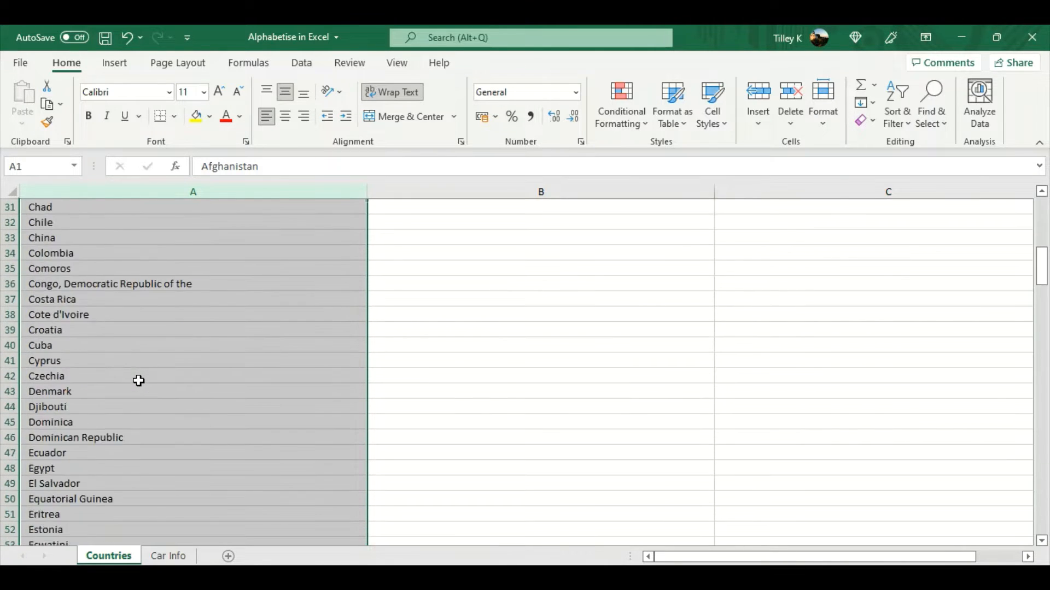
scroll(139, 380, up, 14)
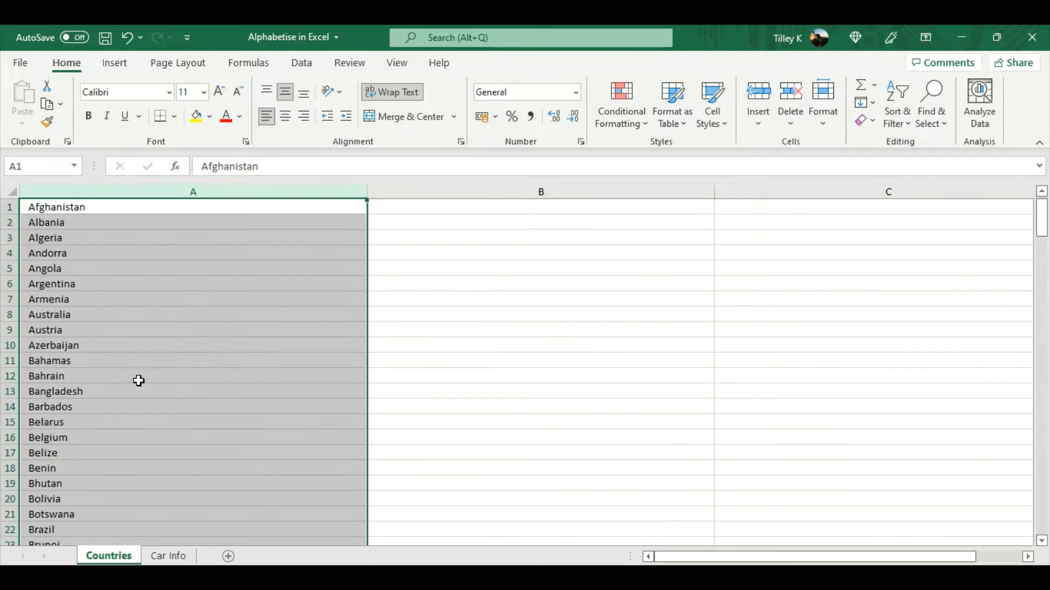
click(140, 379)
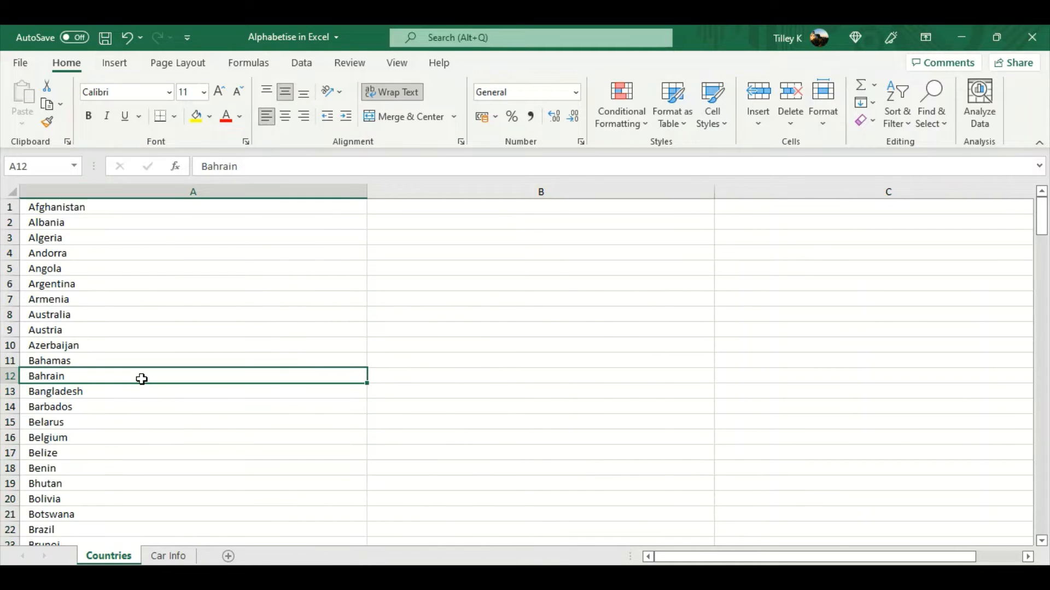
click(114, 209)
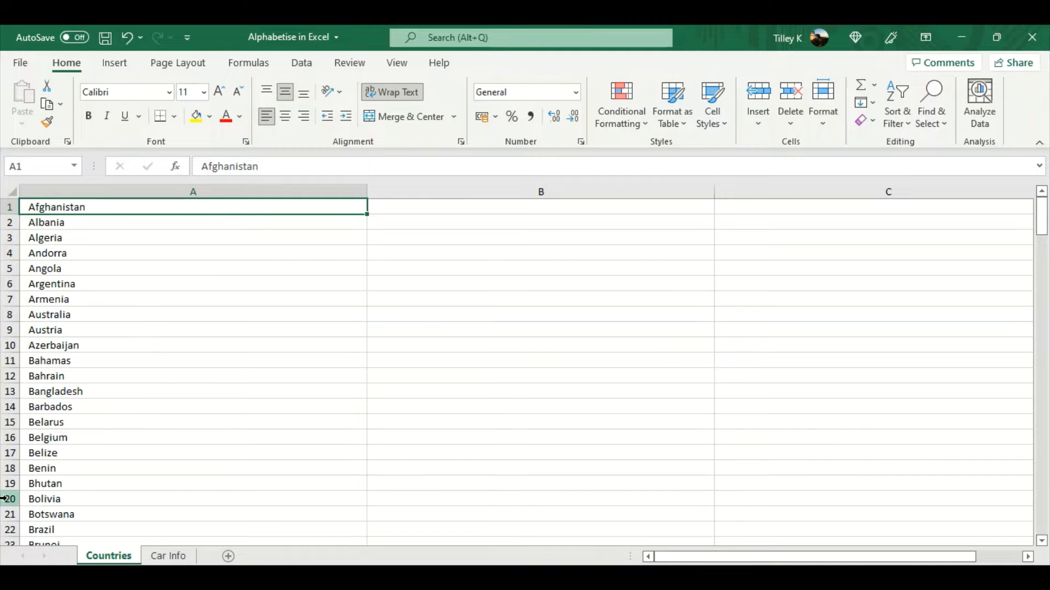
Insert a blank row above Bolivia at row 20 to split the country list
click(70, 499)
key(shift+space)
right_click(74, 499)
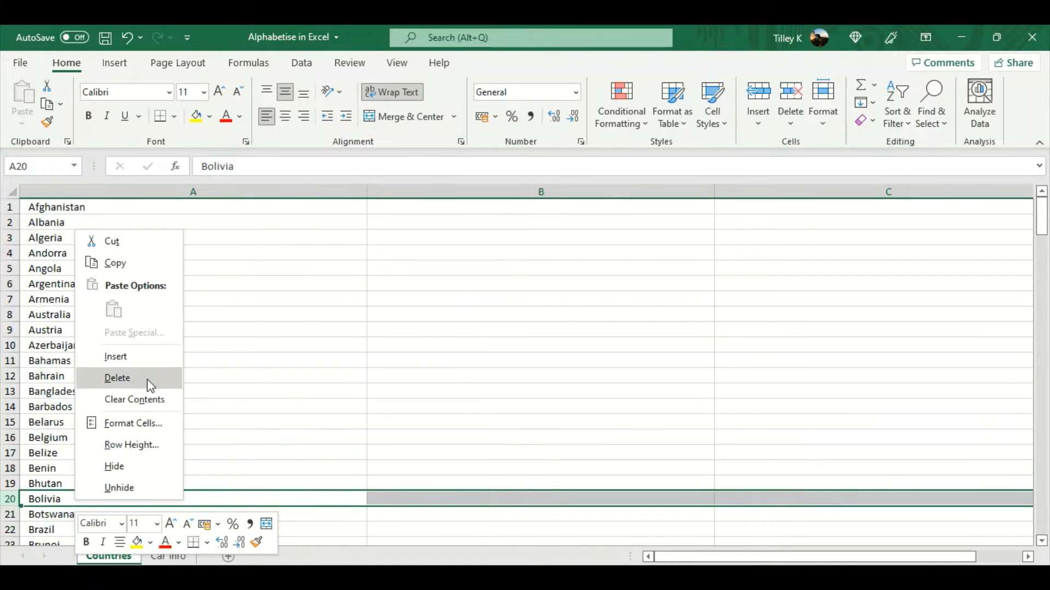
click(143, 354)
click(77, 496)
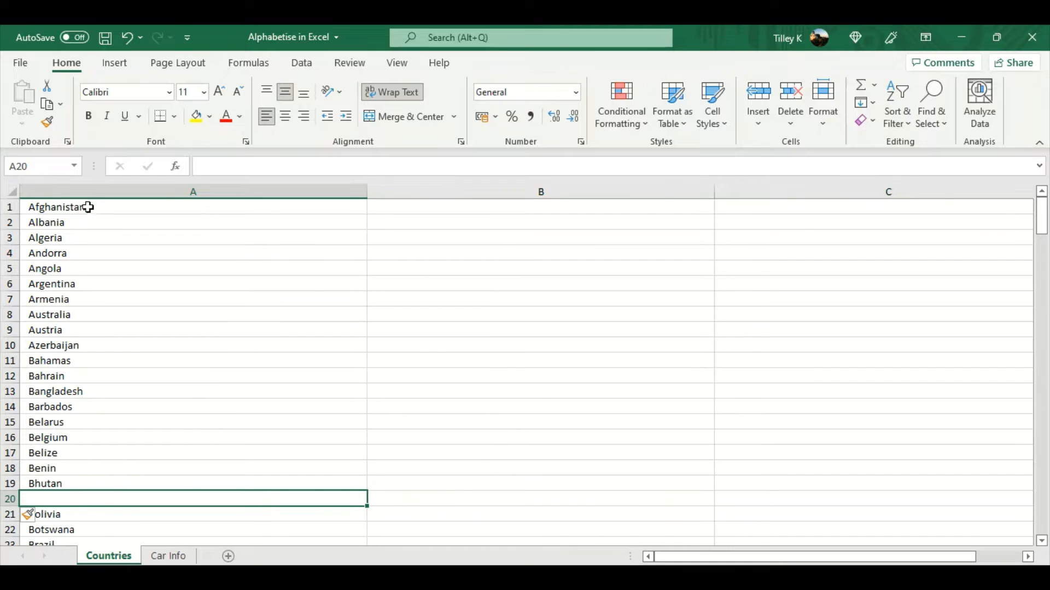
Sort the block of countries above the blank row from Z to A and compare it with the rest
drag(76, 207, 68, 483)
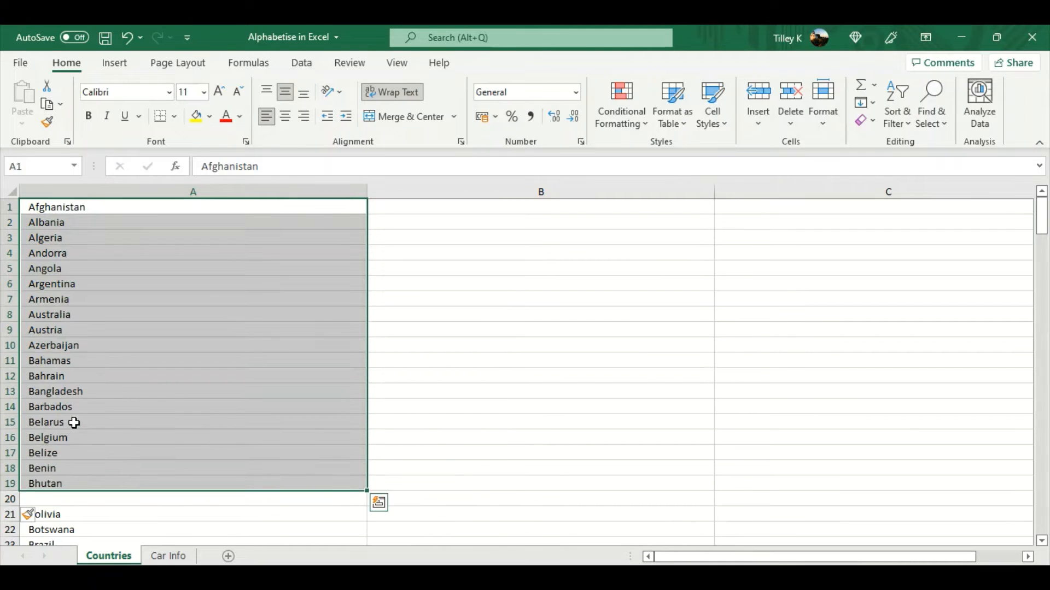
click(73, 421)
click(125, 265)
right_click(125, 266)
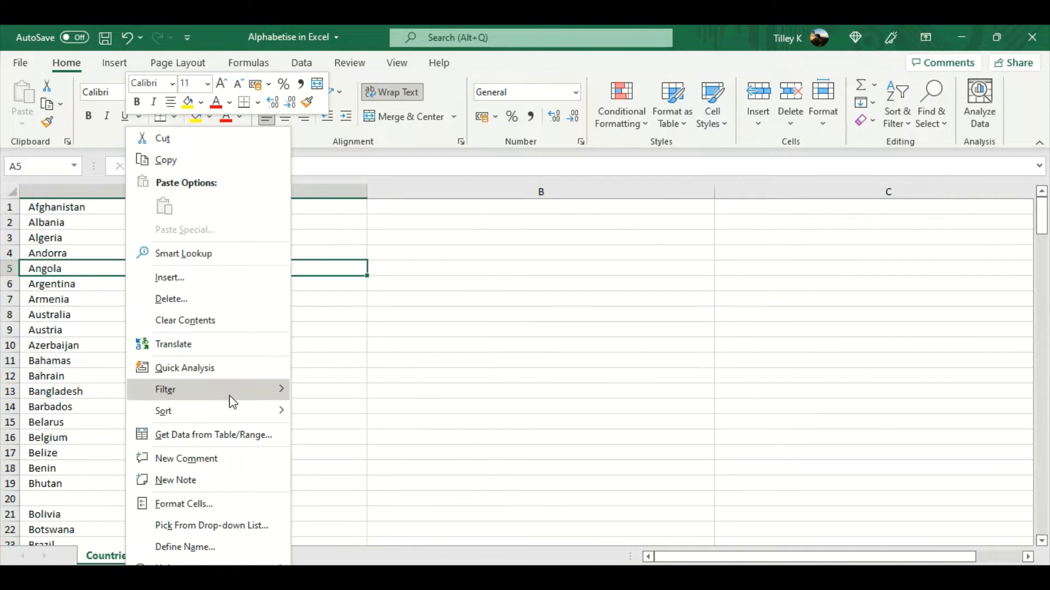
mouse_move(206, 413)
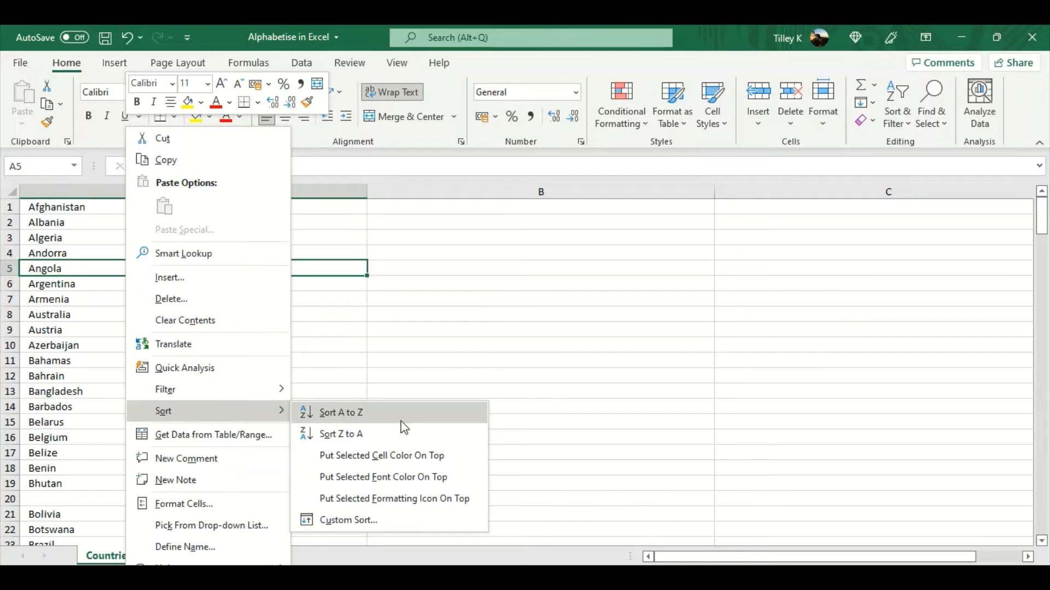
click(373, 437)
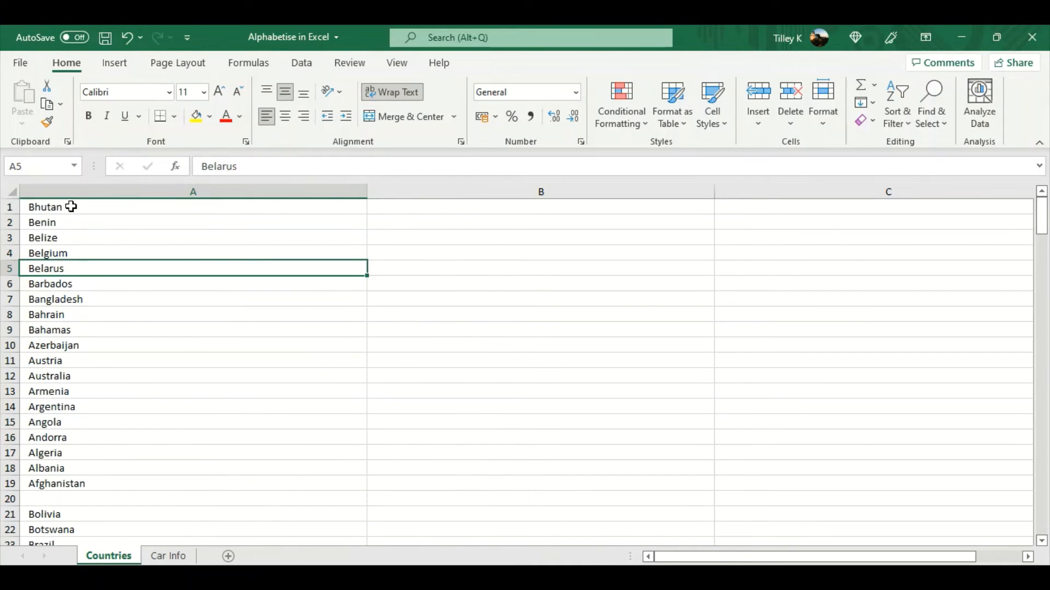
drag(71, 207, 70, 483)
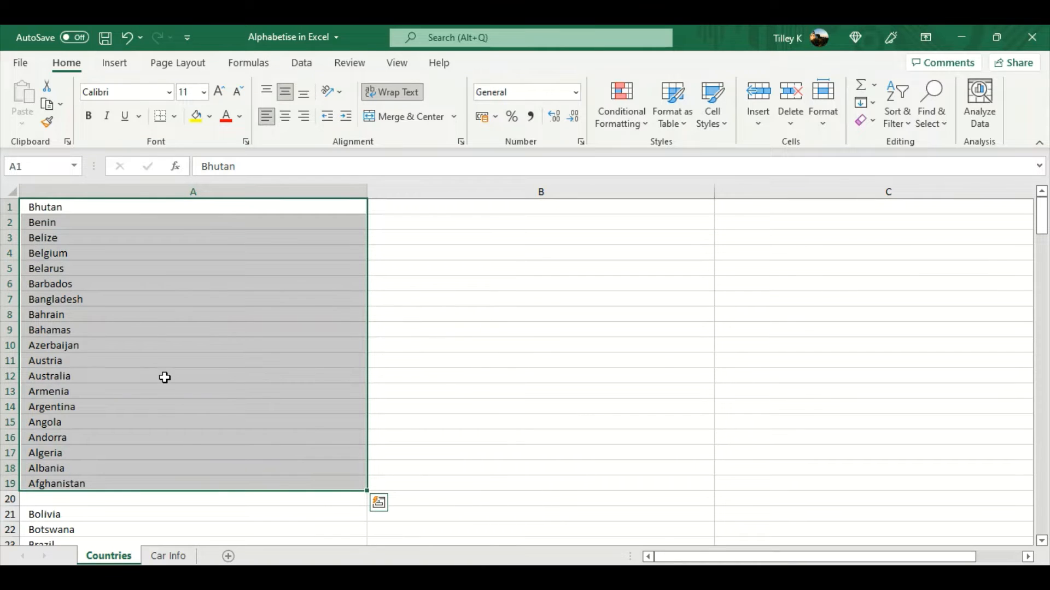
scroll(164, 378, down, 12)
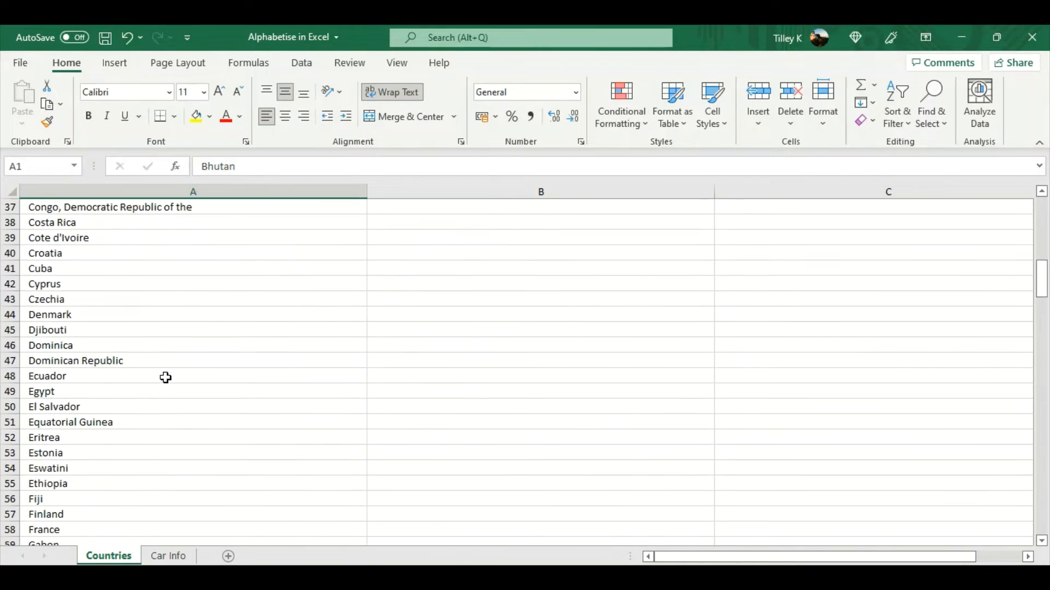
scroll(164, 378, up, 10)
Delete the blank row 20 so the country list is continuous
click(10, 406)
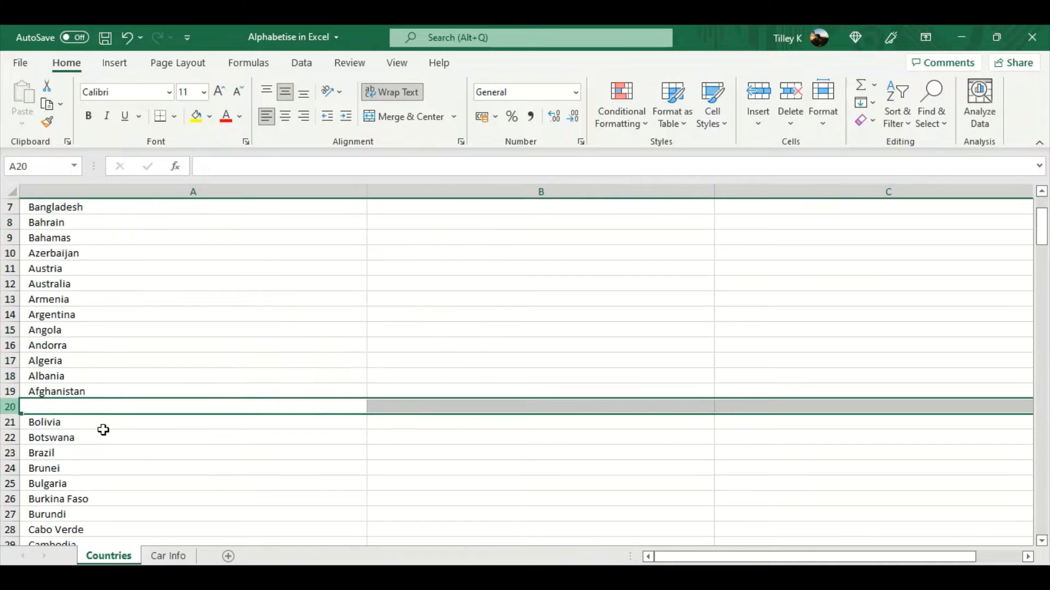
scroll(165, 427, up, 2)
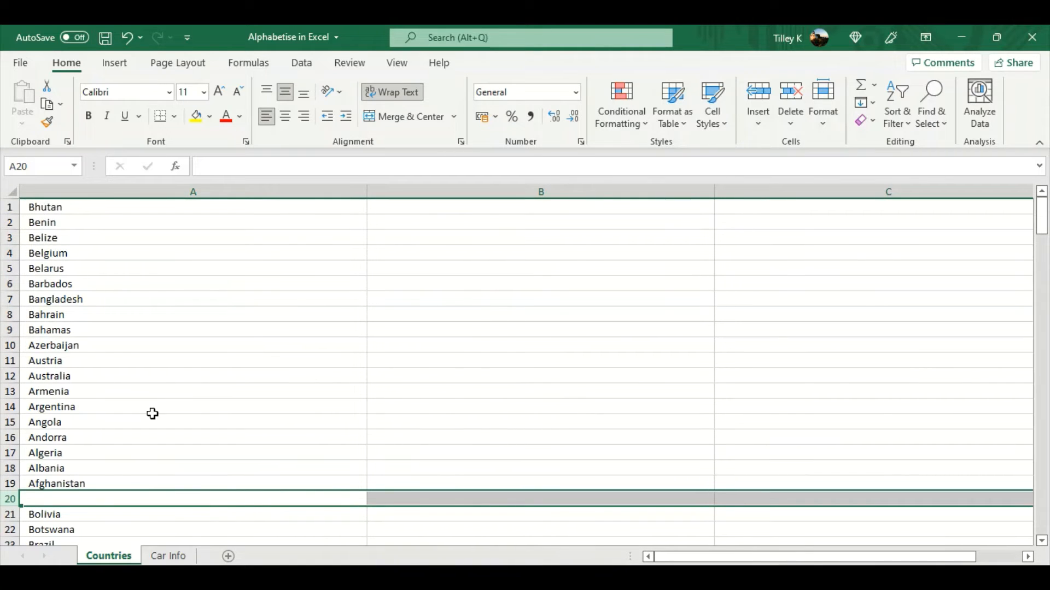
right_click(109, 497)
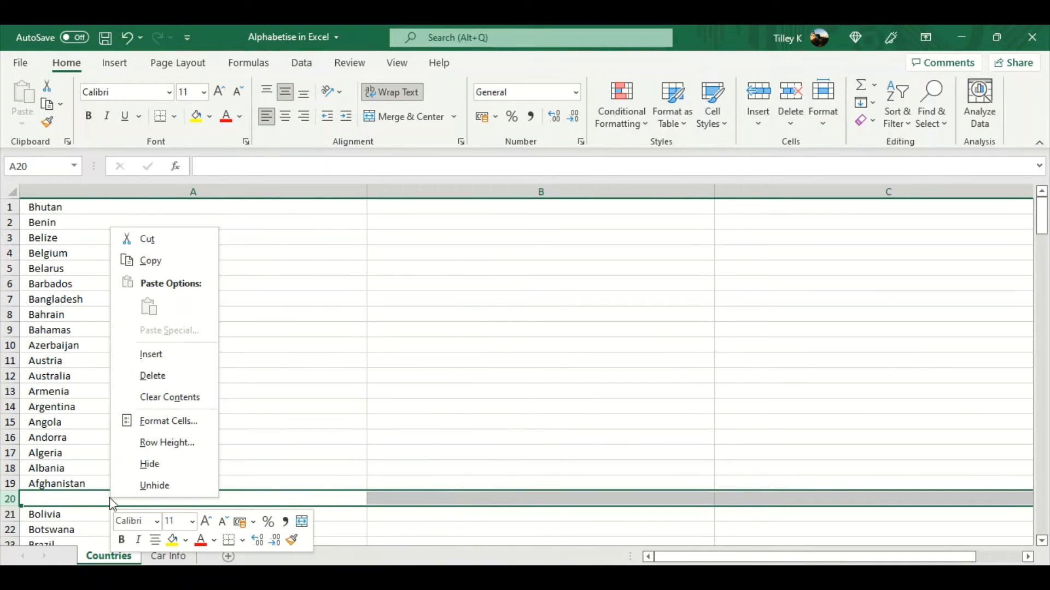
click(172, 376)
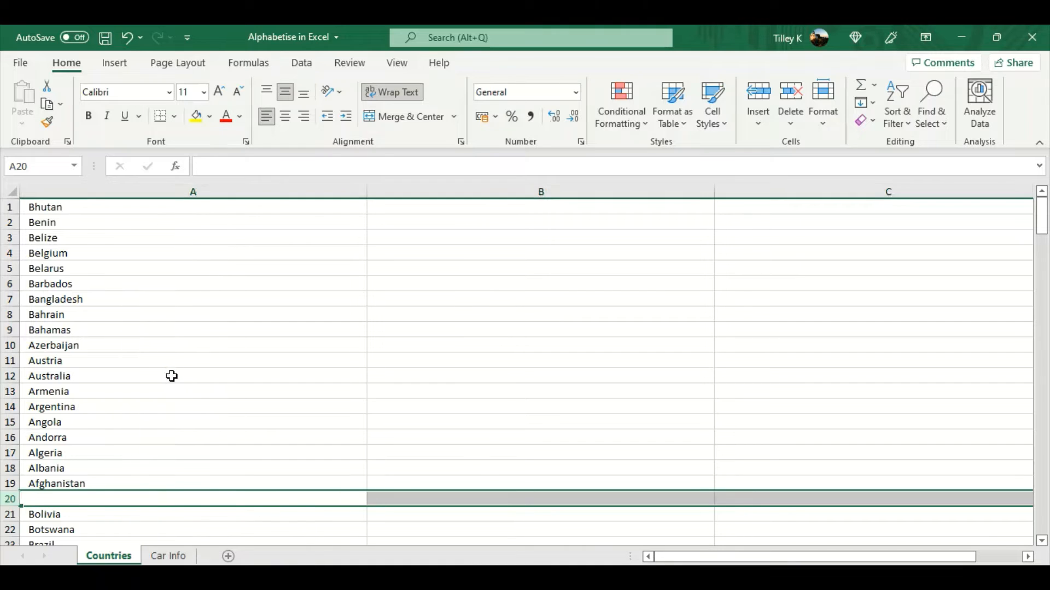
click(89, 359)
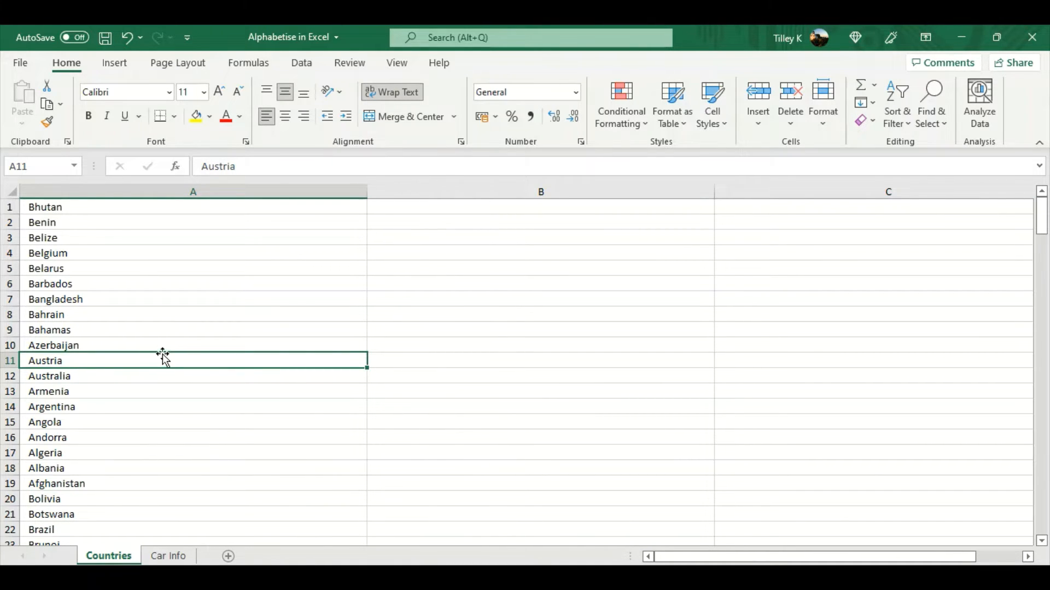
Insert a new row above the first country and enter the header Country in A1
click(74, 212)
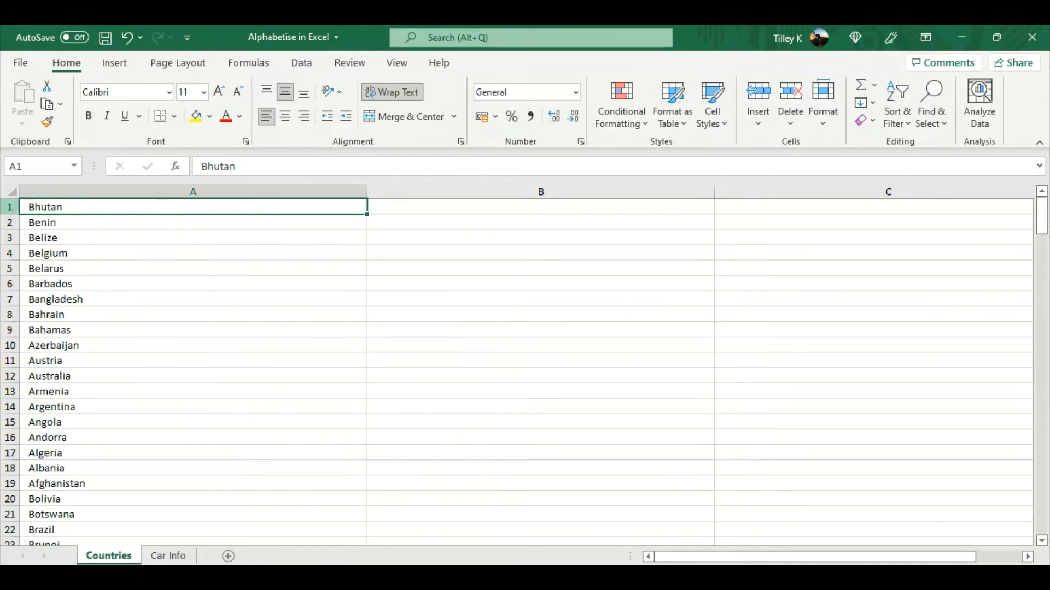
key(shift+space)
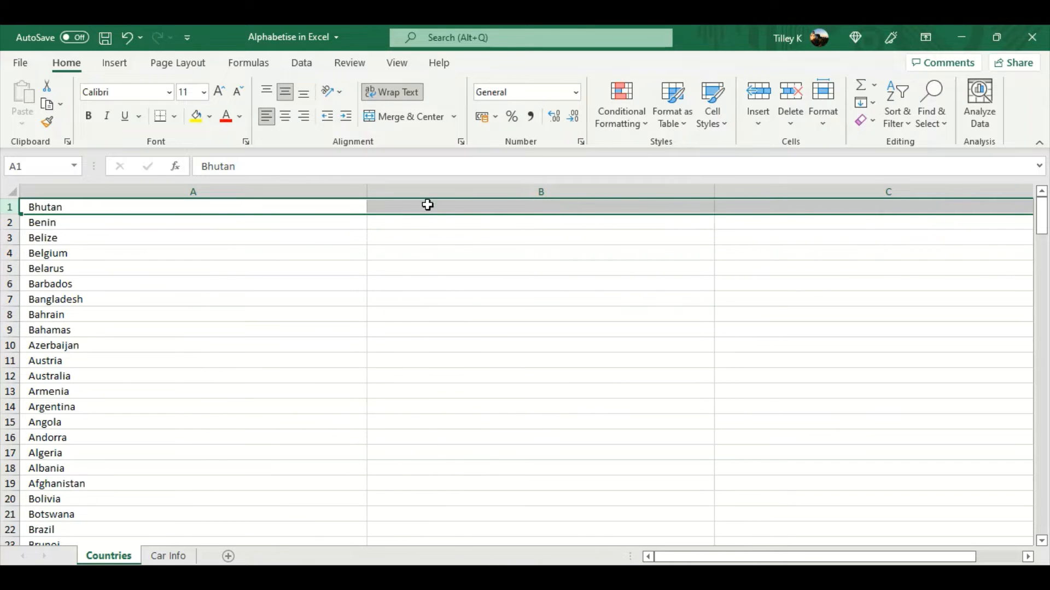
right_click(225, 207)
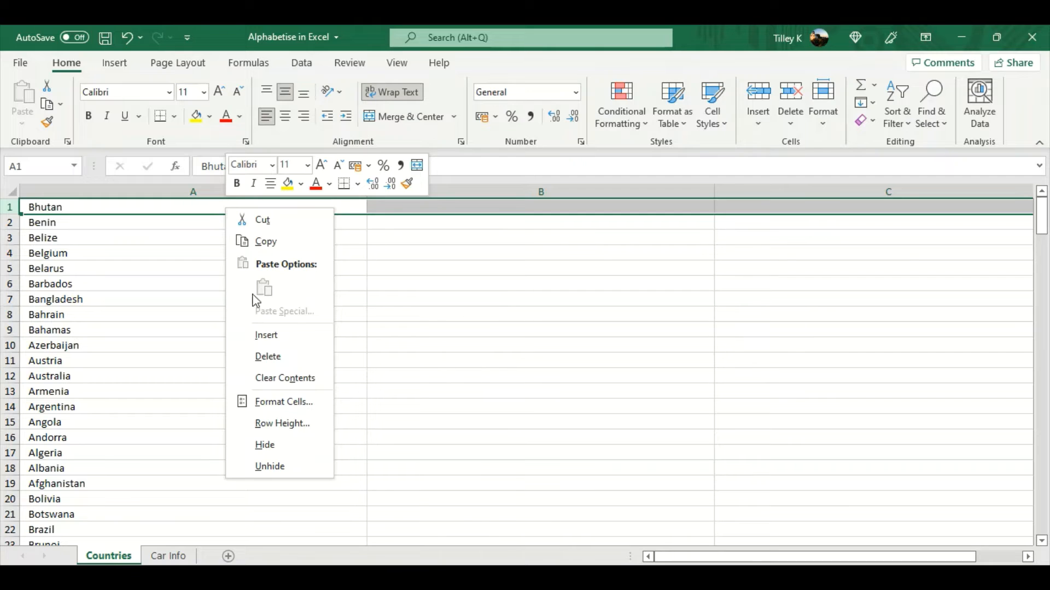
click(279, 336)
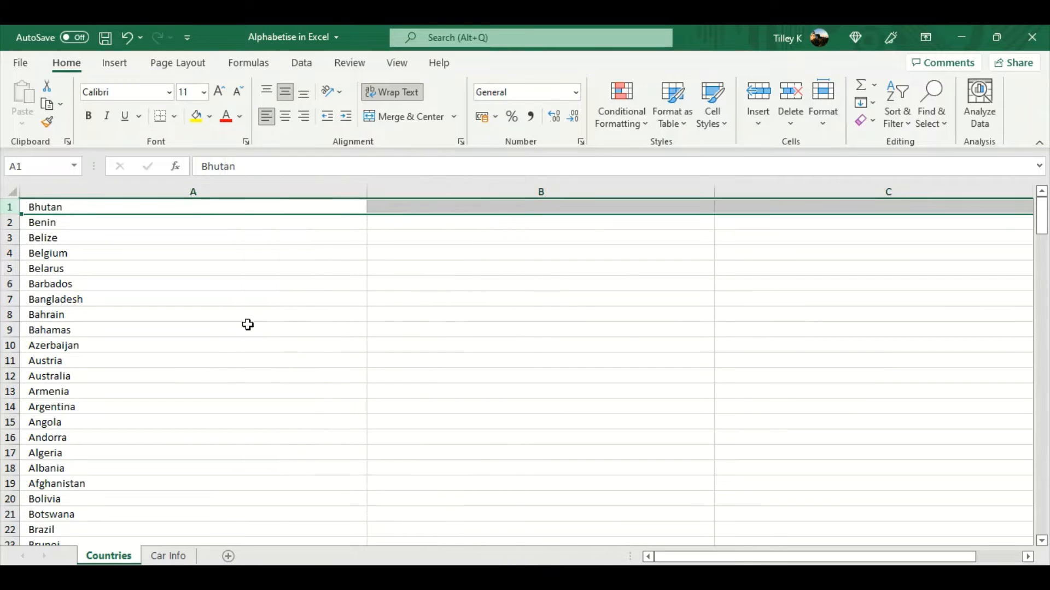
click(150, 210)
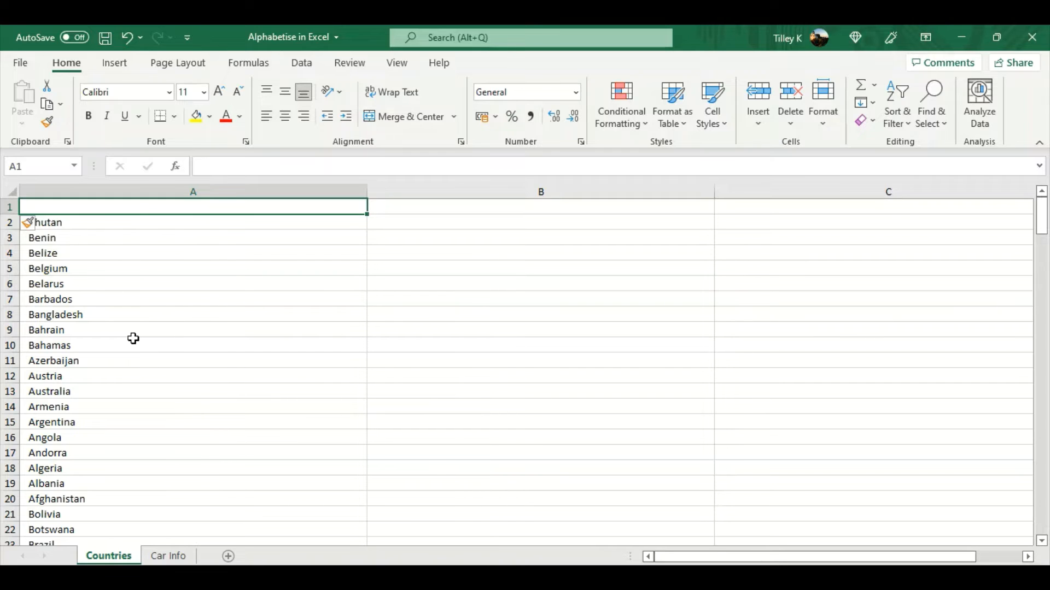
text(Country)
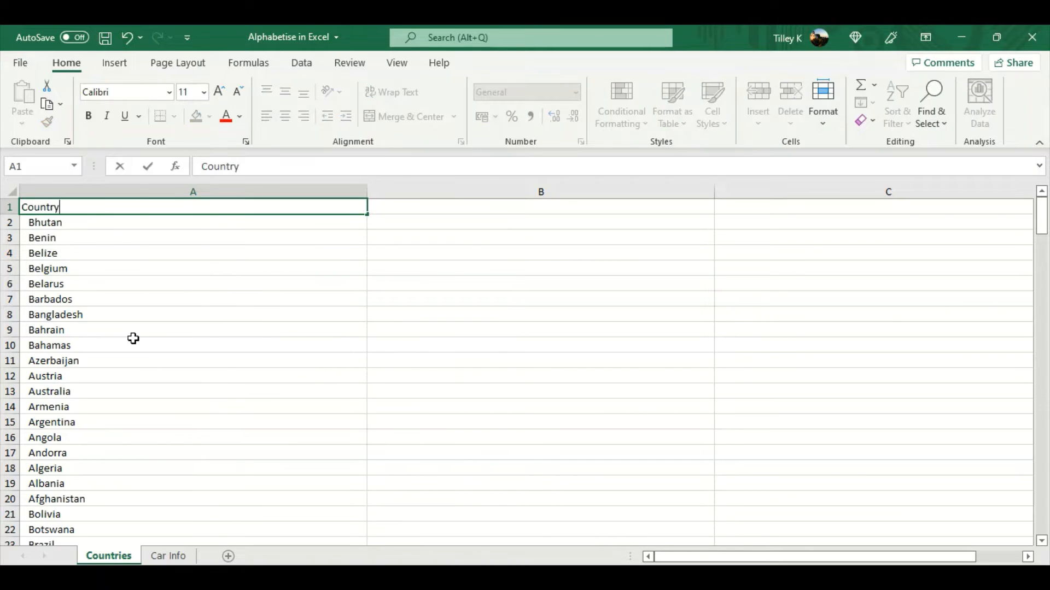
key(Return)
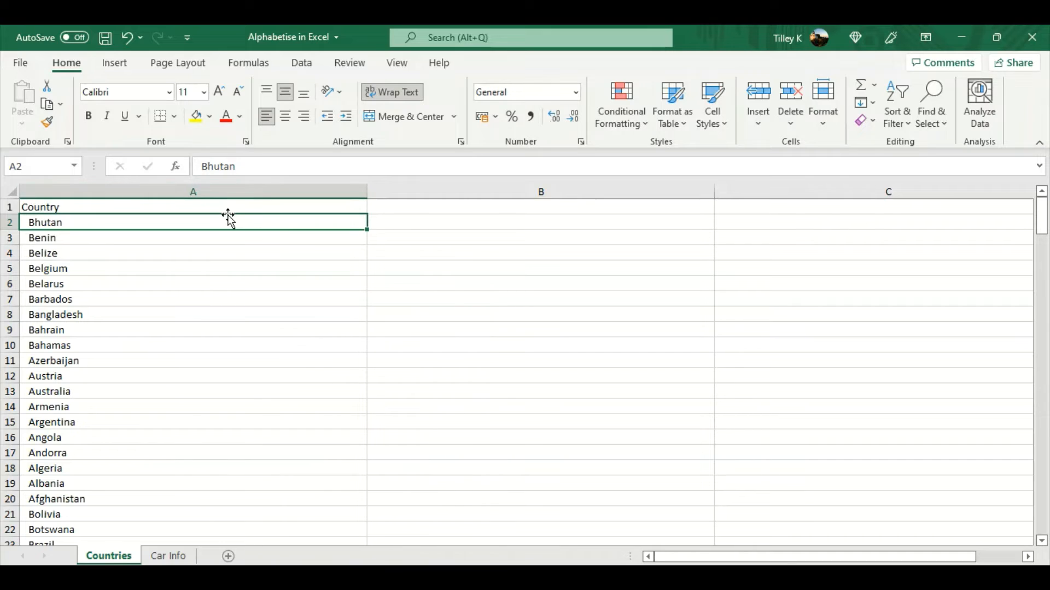
Add a filter to the Country header and use it to sort the list from Z to A
click(225, 209)
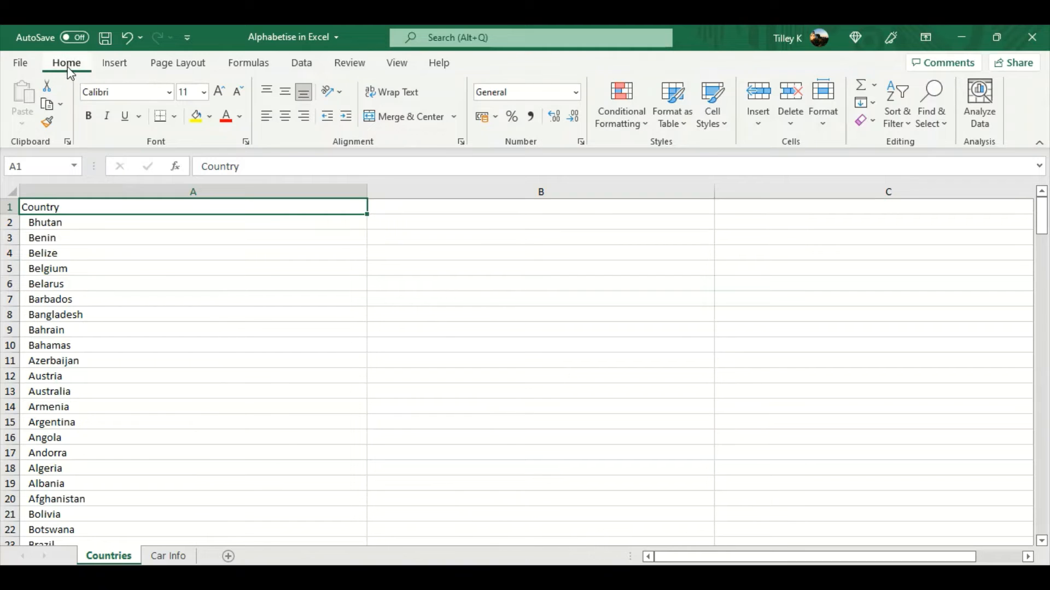
click(900, 104)
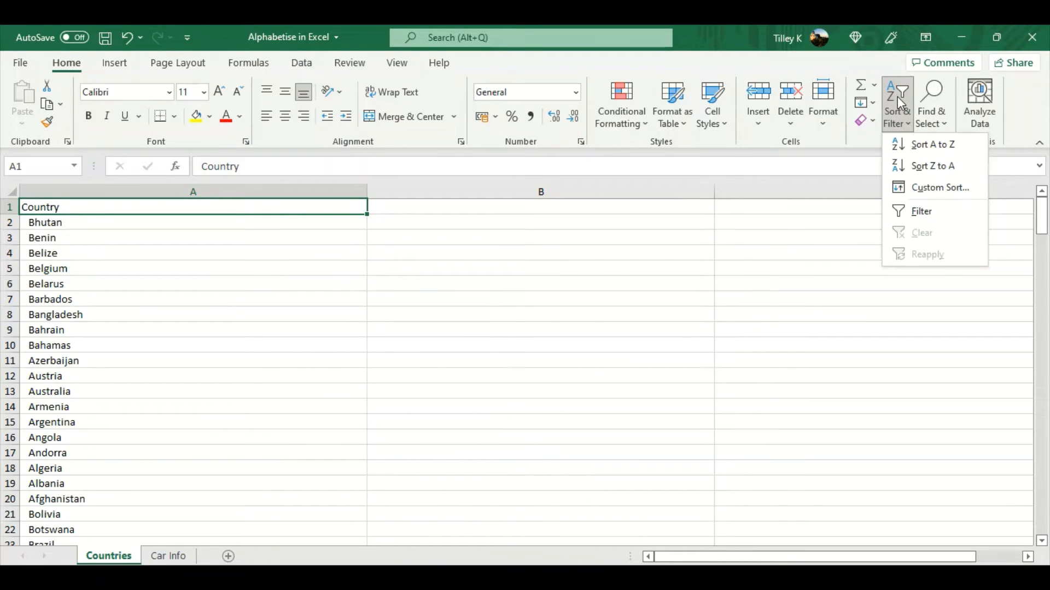
click(932, 212)
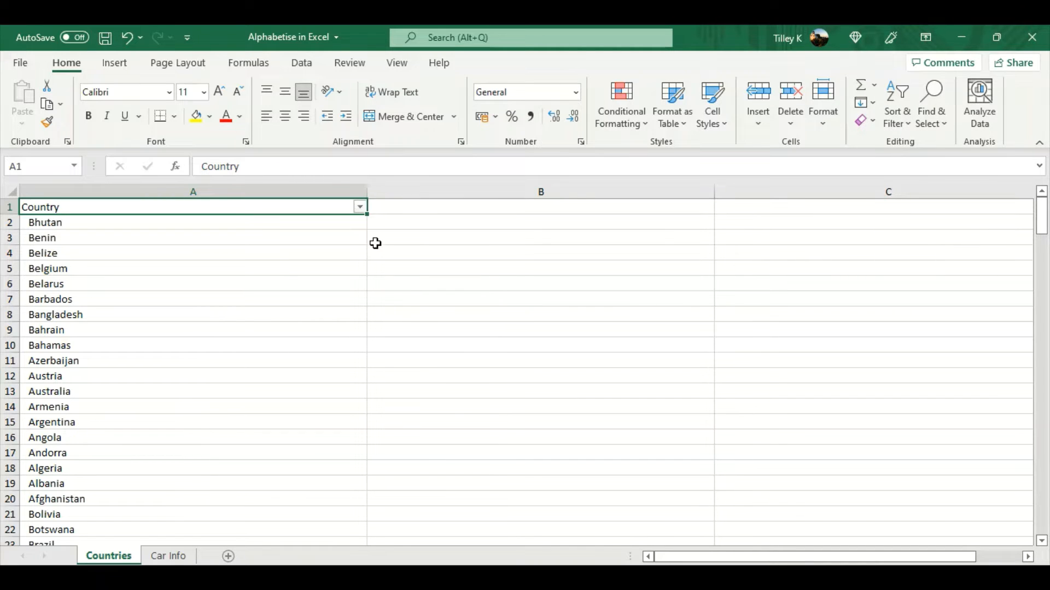
click(360, 208)
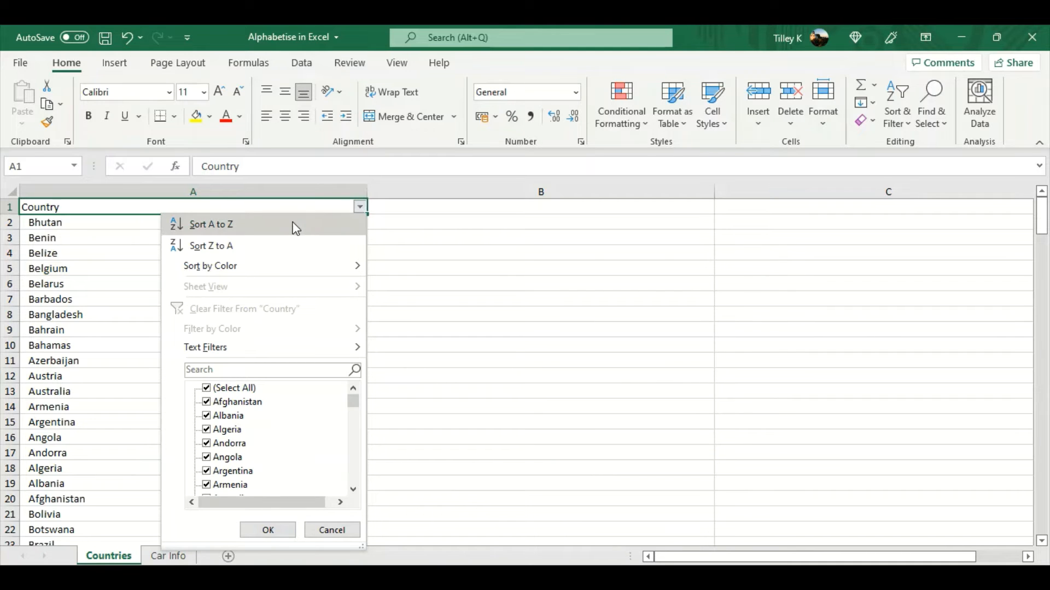
click(281, 245)
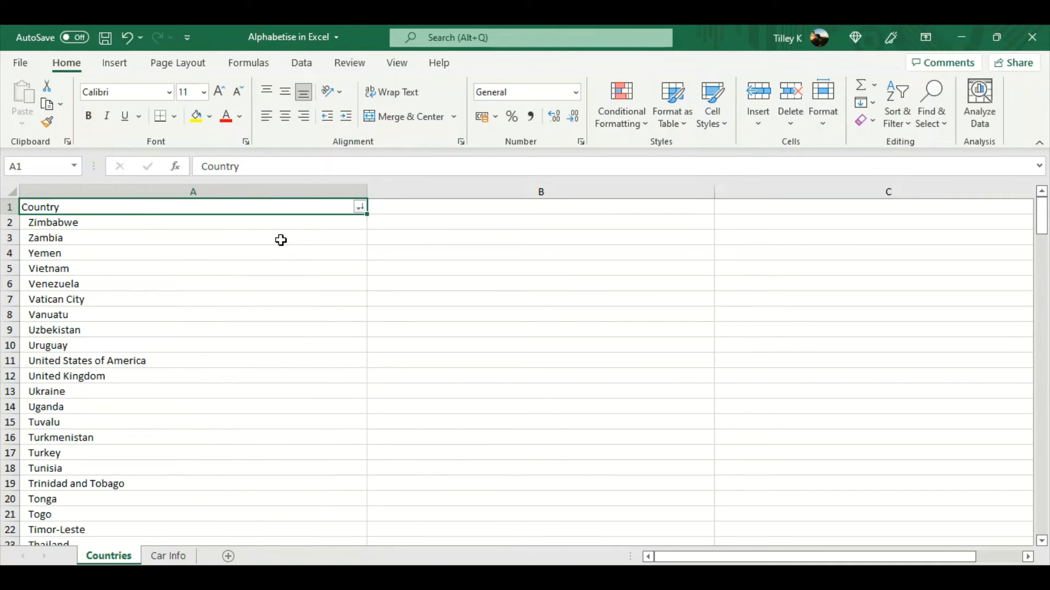
Use the Country header's filter to sort the whole country list from A to Z
click(358, 210)
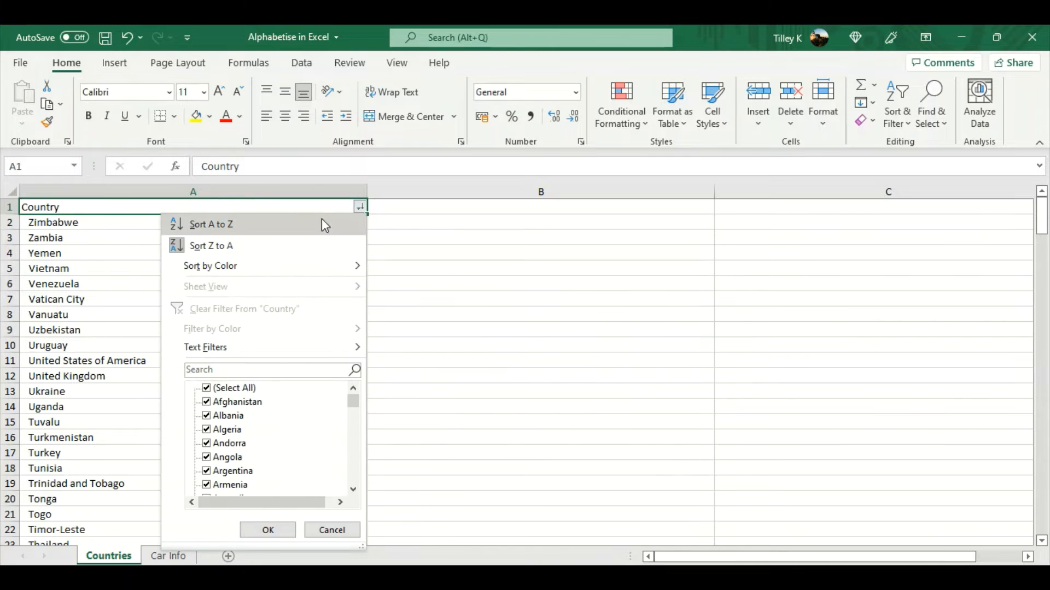
click(321, 218)
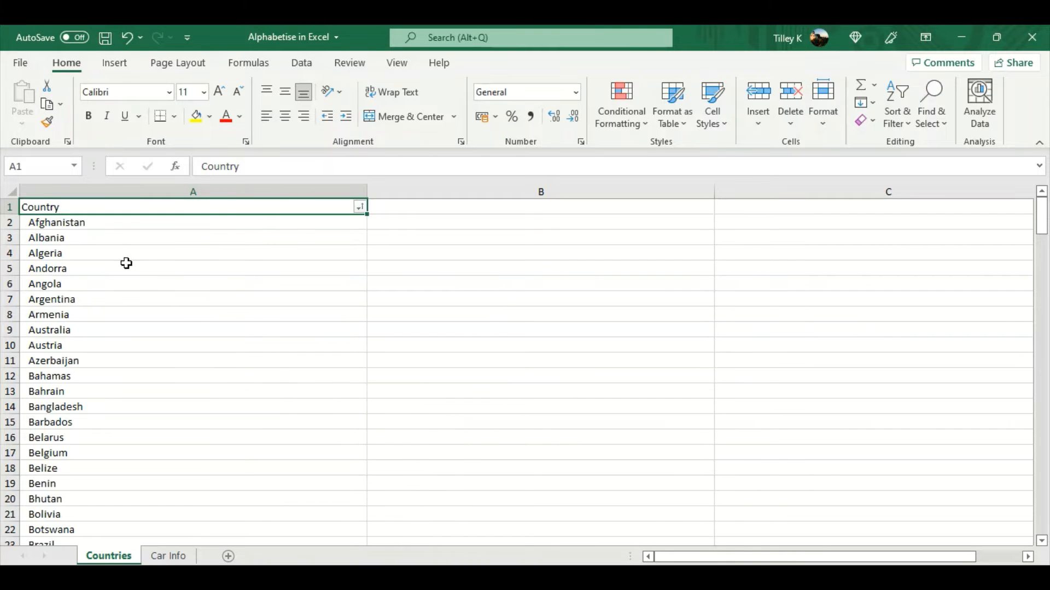
key(ctrl+shift+Down)
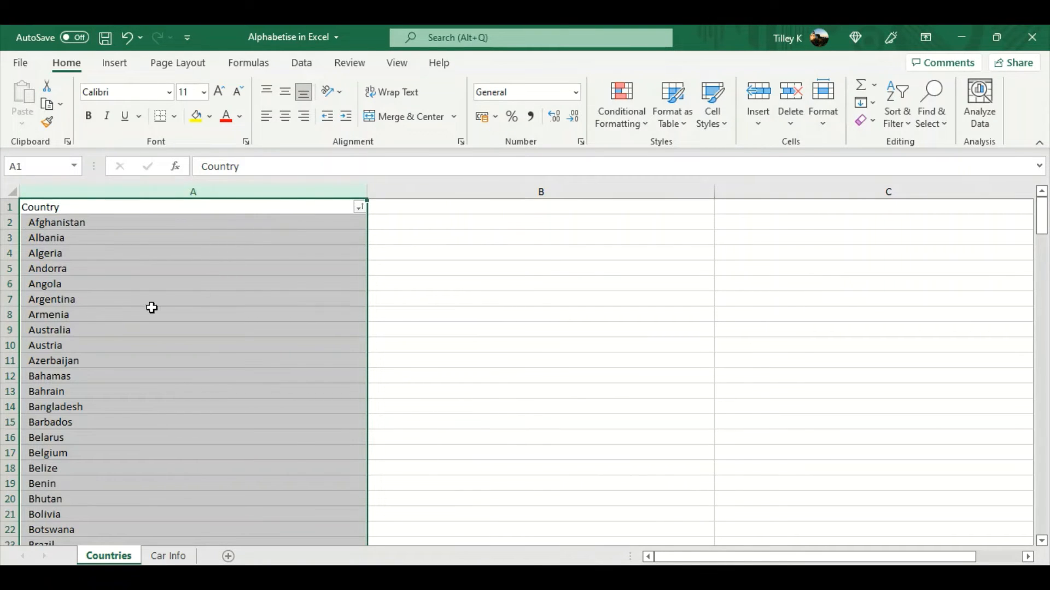
drag(317, 191, 429, 204)
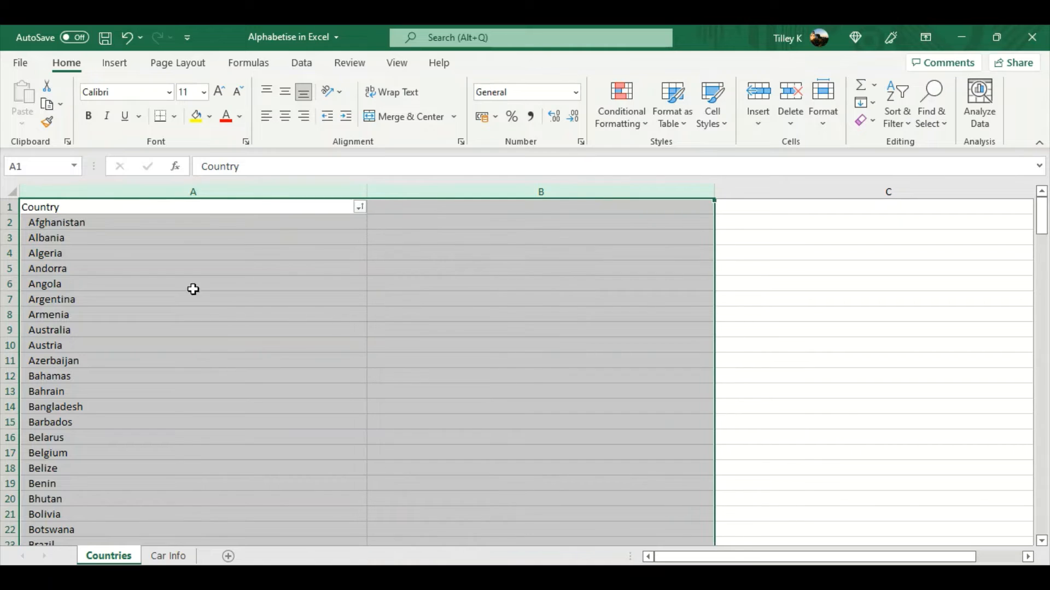
click(87, 222)
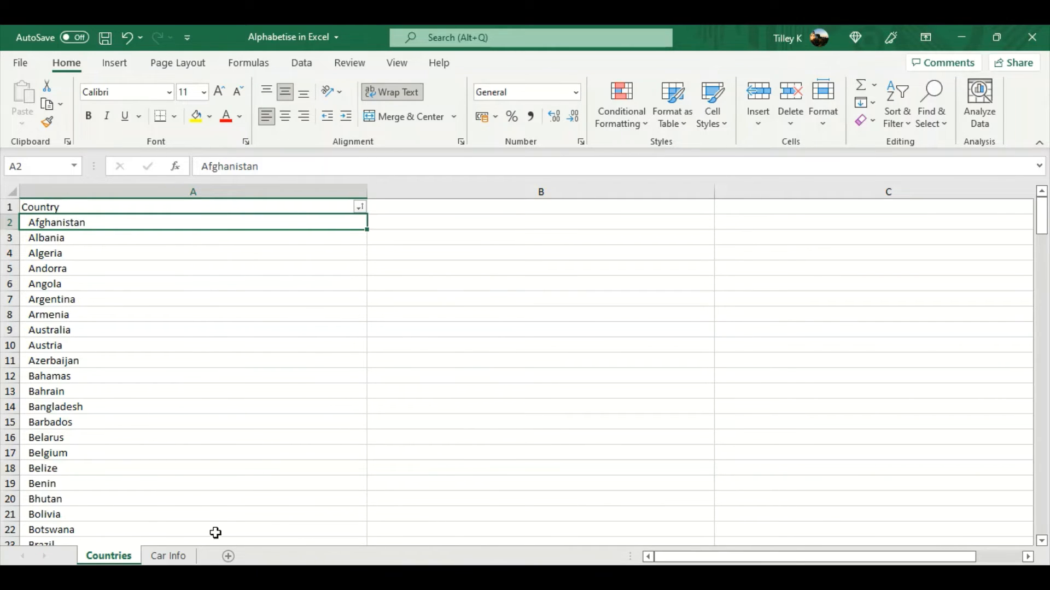
Switch to the Car Info sheet and examine columns A to C and how the make, job and price belong together in each row
click(171, 557)
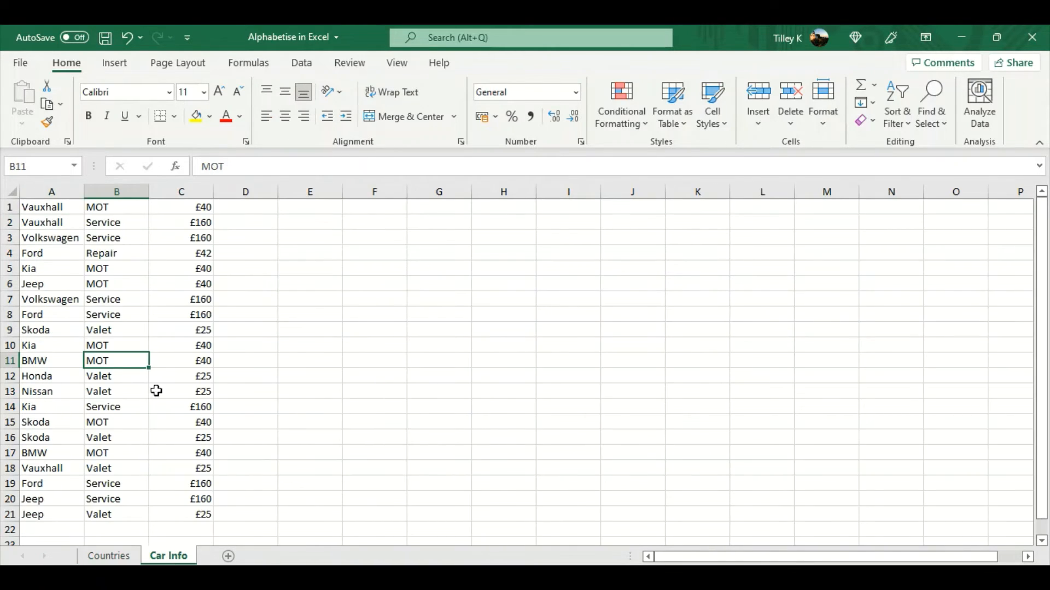
click(52, 191)
click(119, 191)
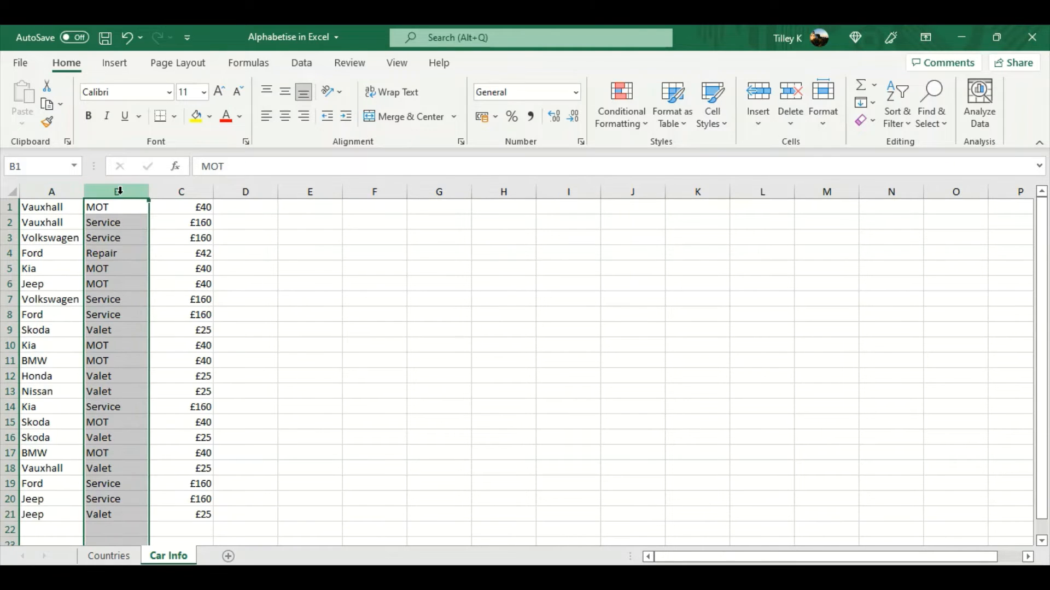
click(176, 191)
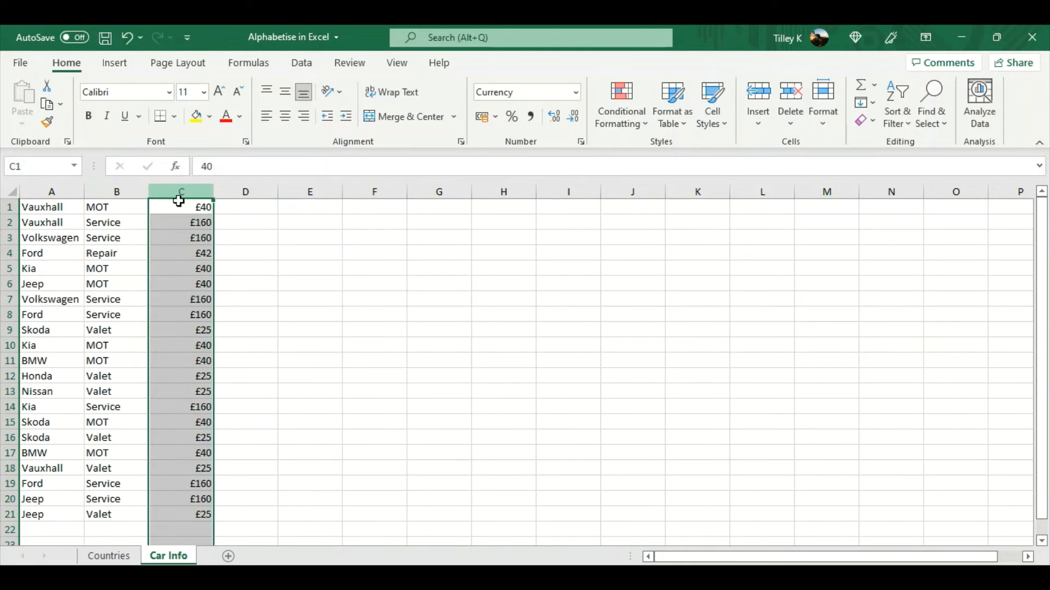
click(181, 269)
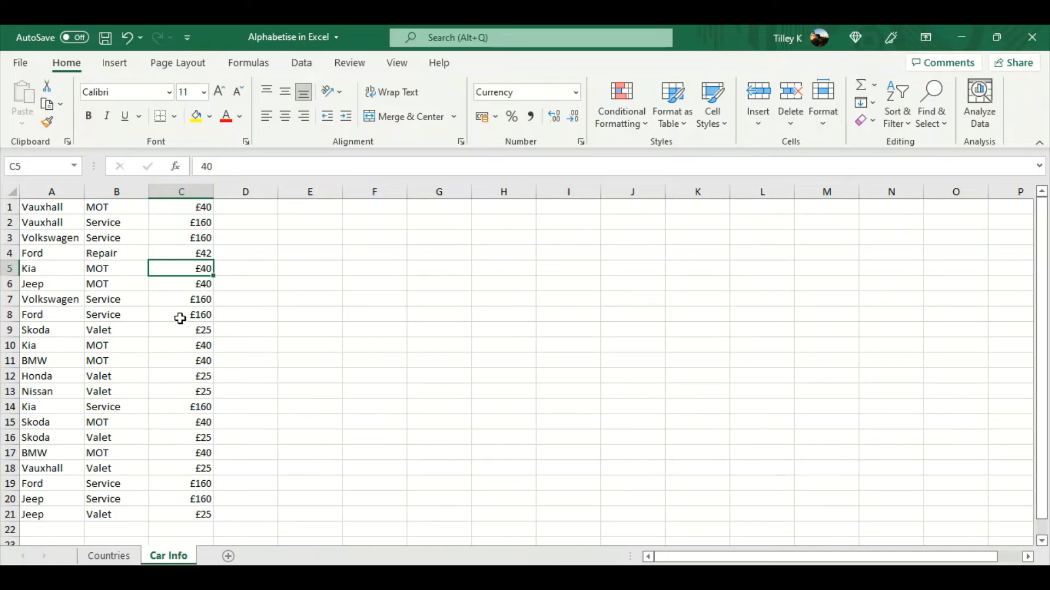
click(119, 192)
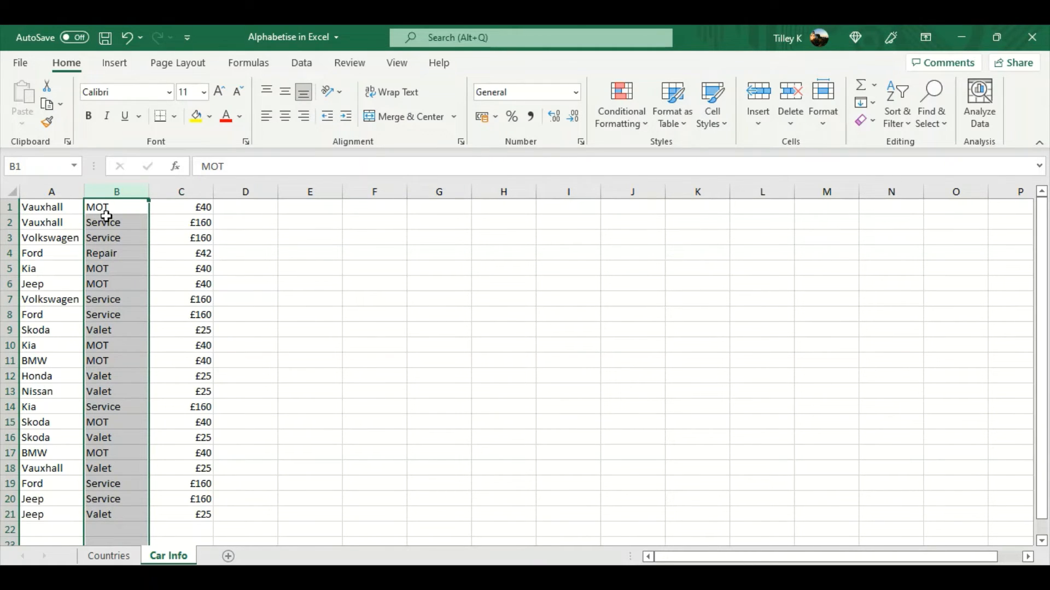
drag(65, 207, 162, 207)
click(69, 224)
drag(91, 223, 164, 222)
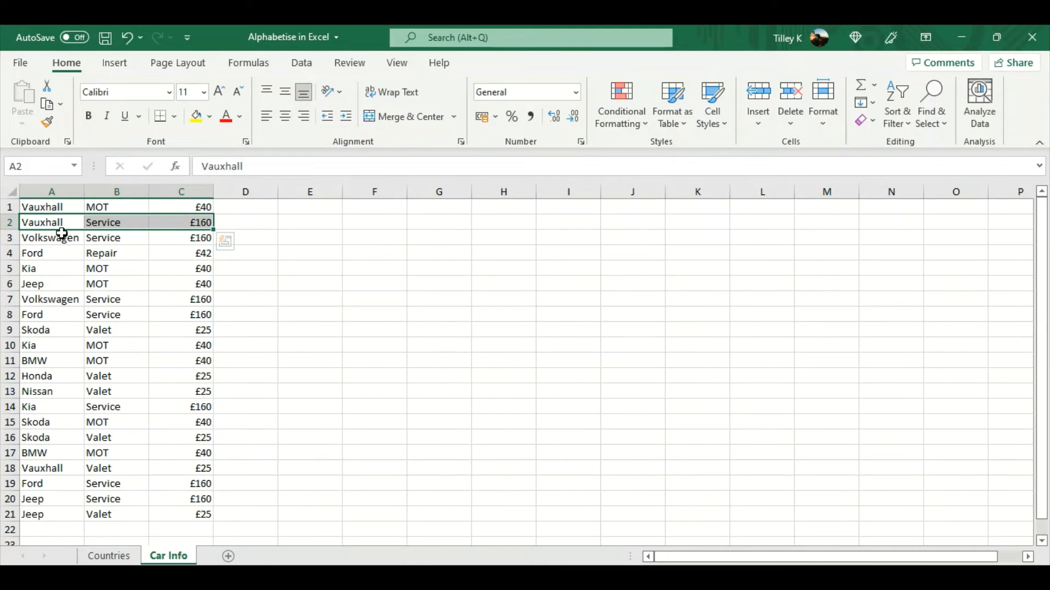
drag(60, 235, 159, 235)
drag(61, 252, 176, 251)
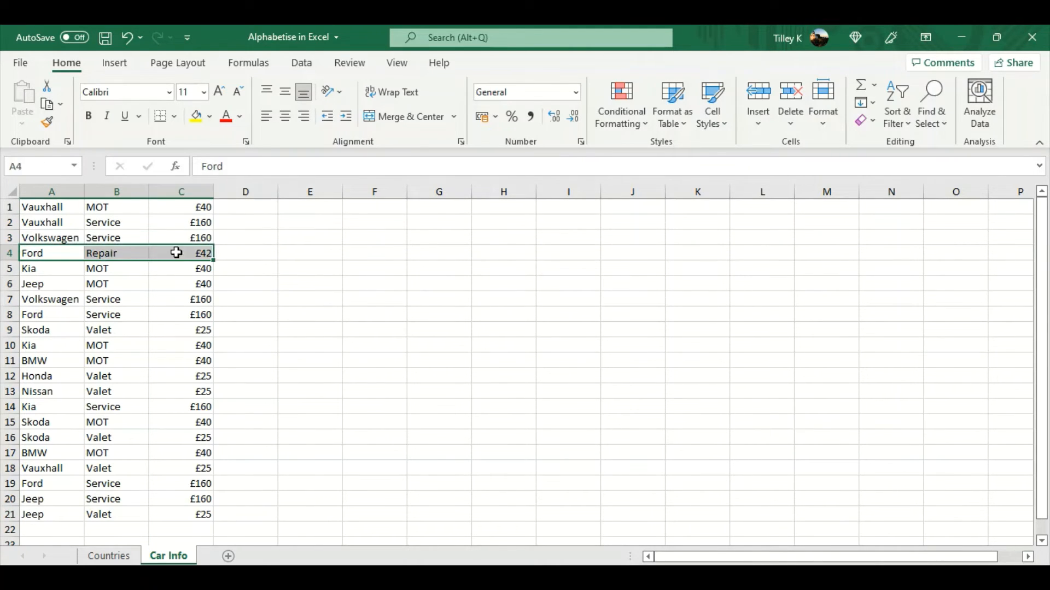
click(111, 239)
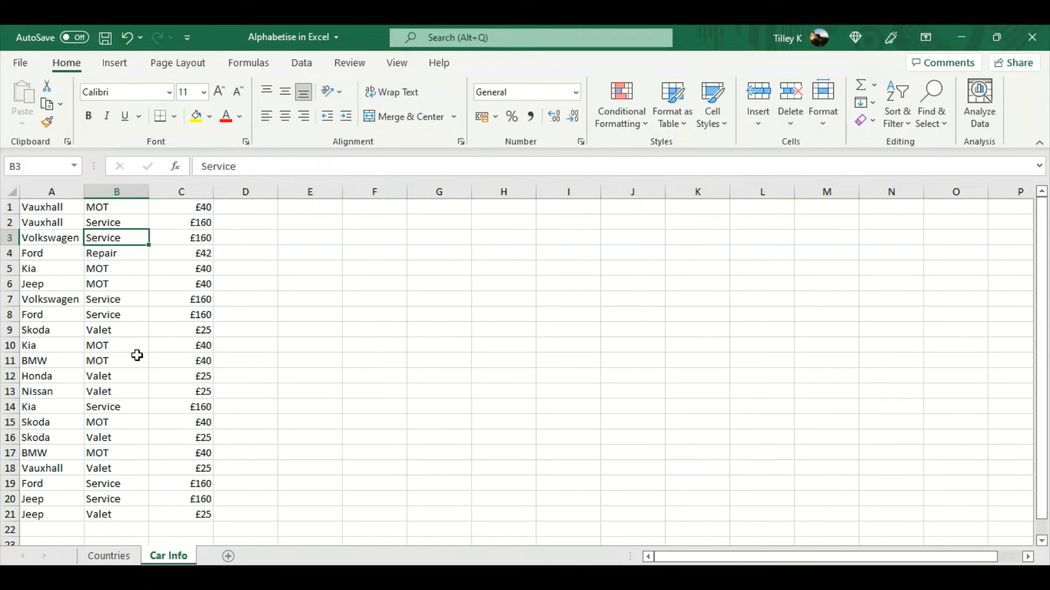
click(115, 301)
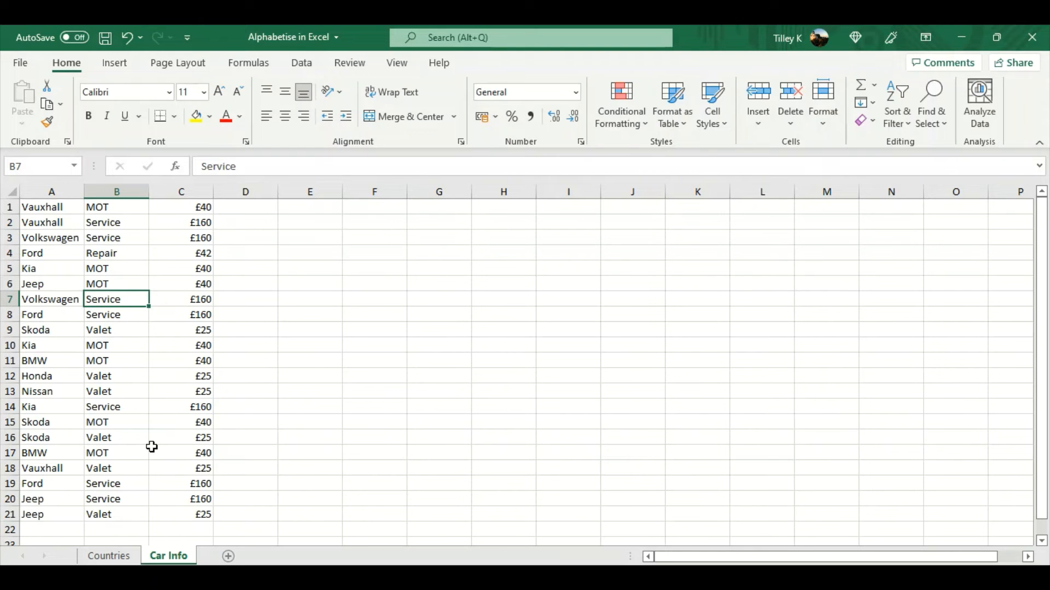
click(371, 297)
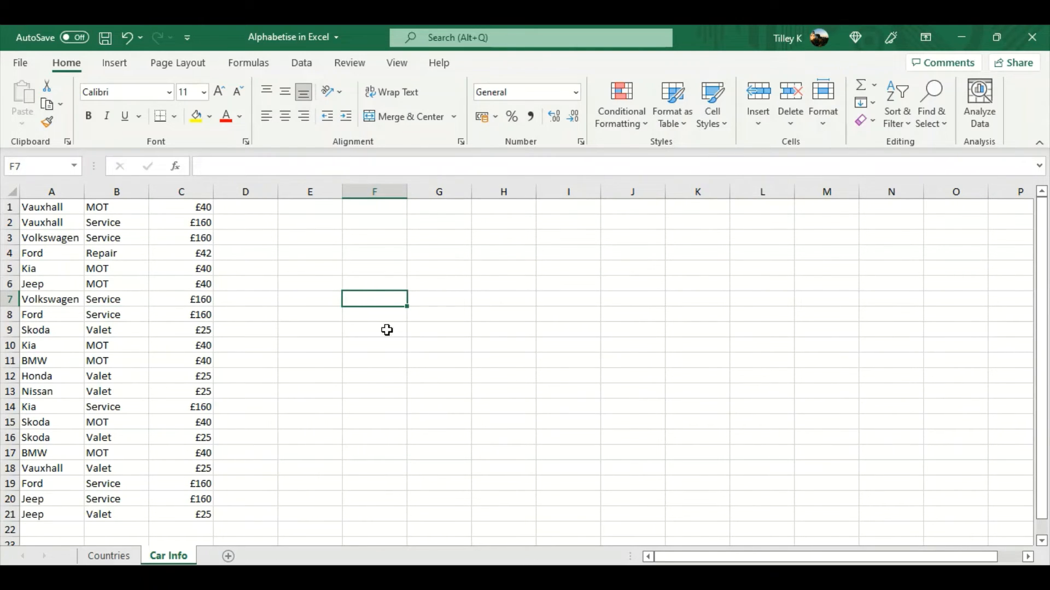
click(429, 268)
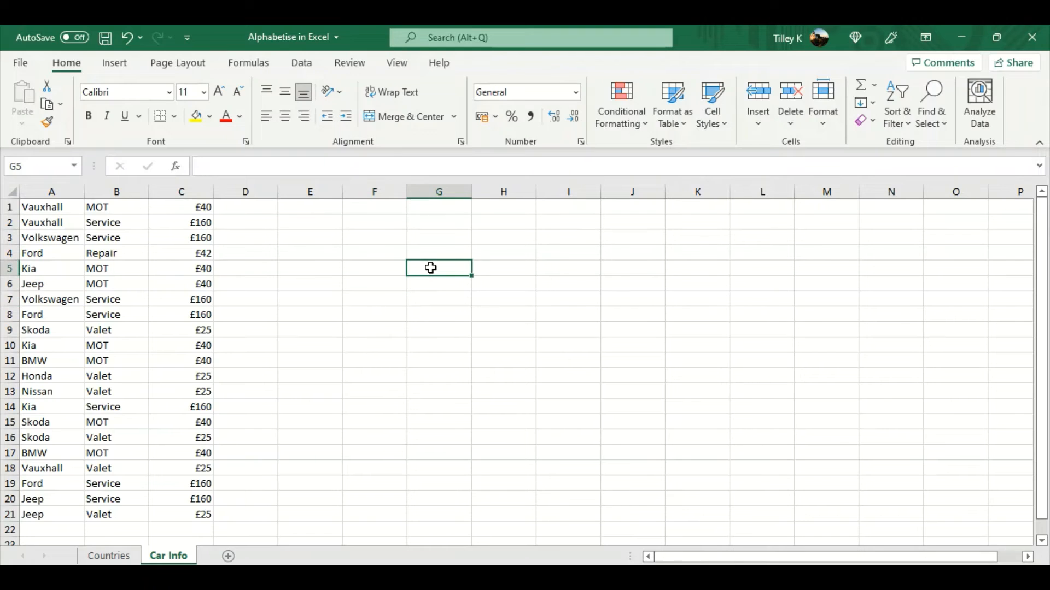
click(373, 264)
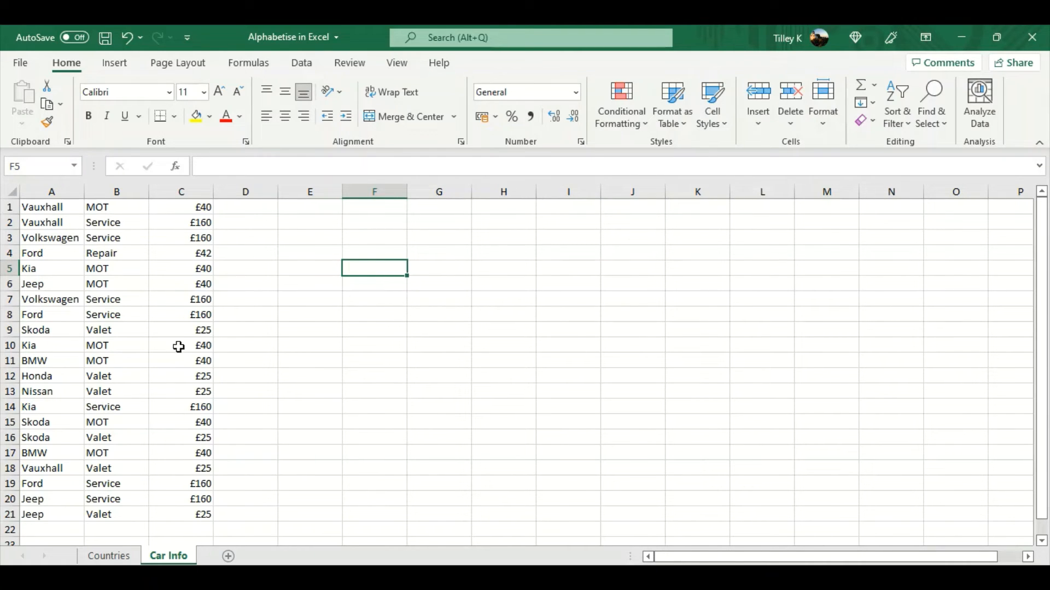
Sort the car data by Column B on cell values from A to Z, treating the data as having no headers
click(117, 238)
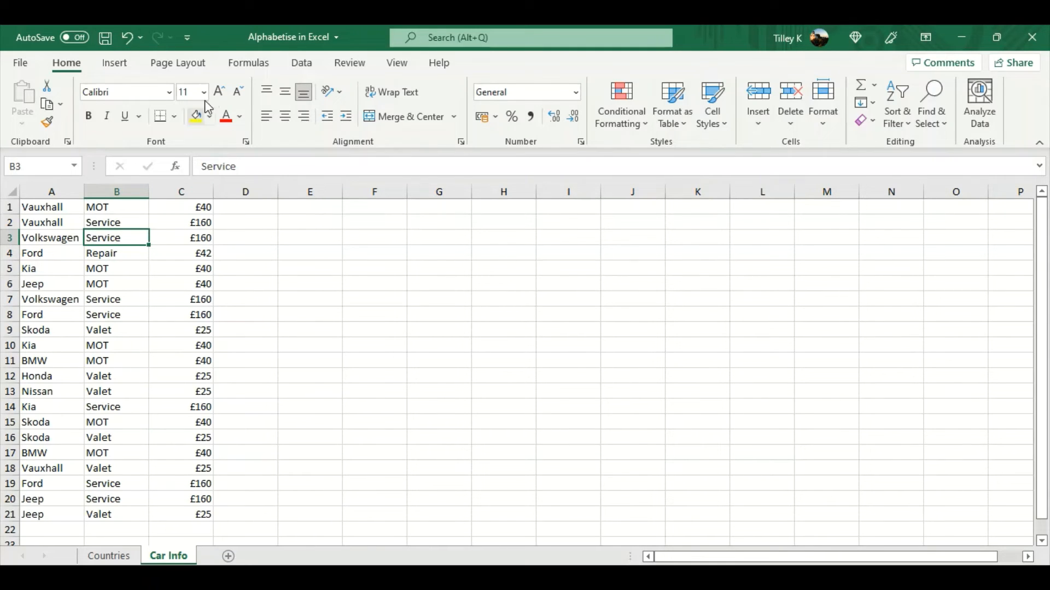
click(303, 65)
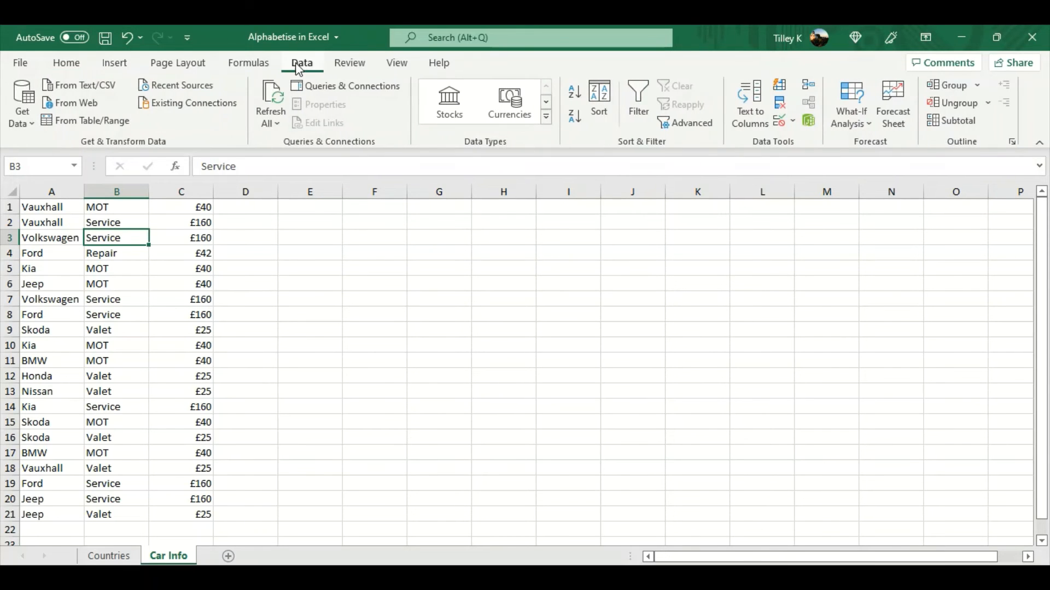
click(606, 106)
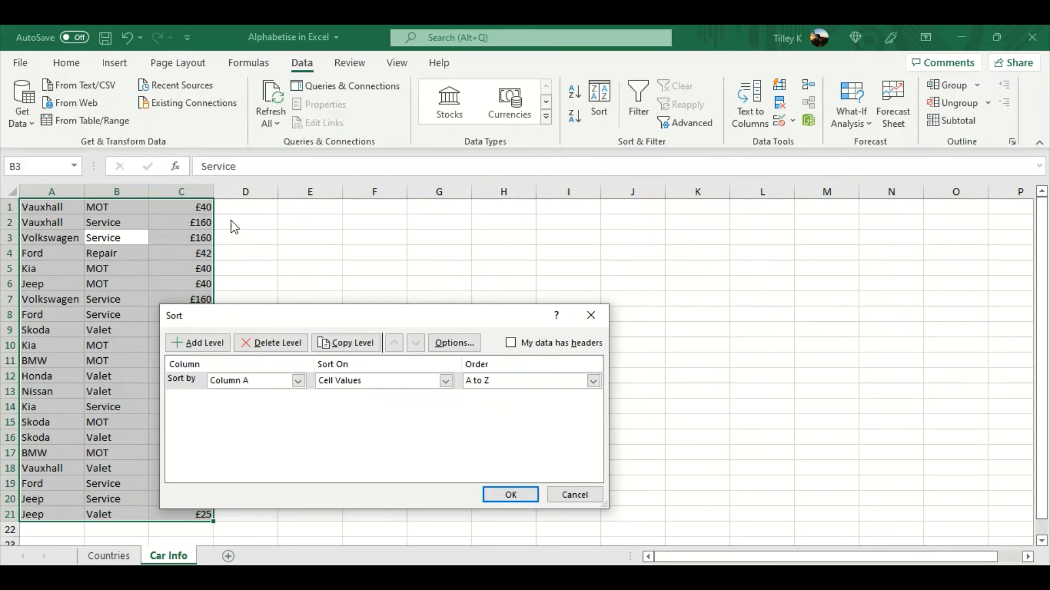
click(511, 344)
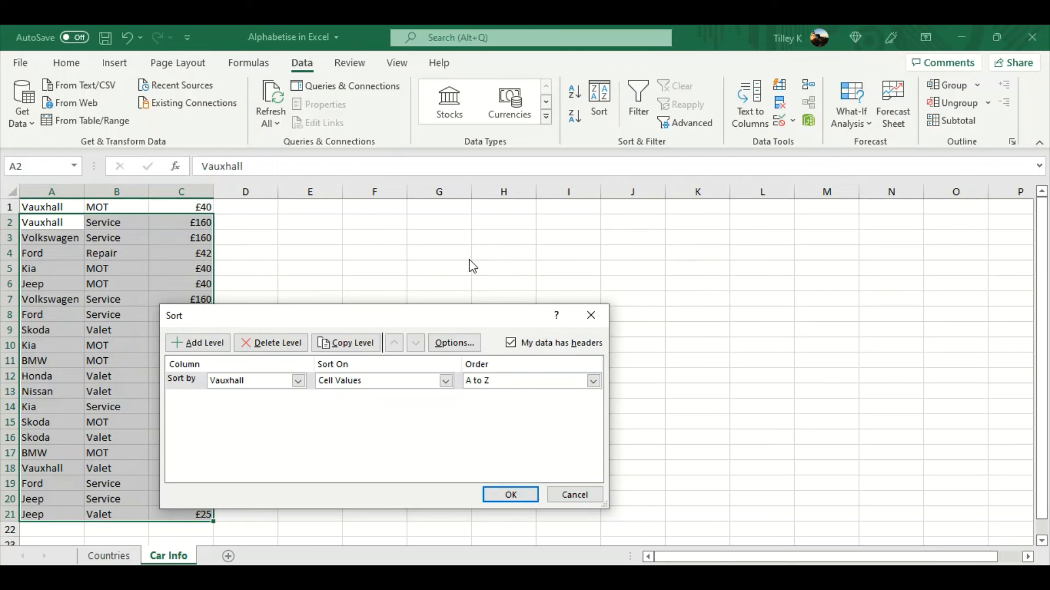
click(510, 343)
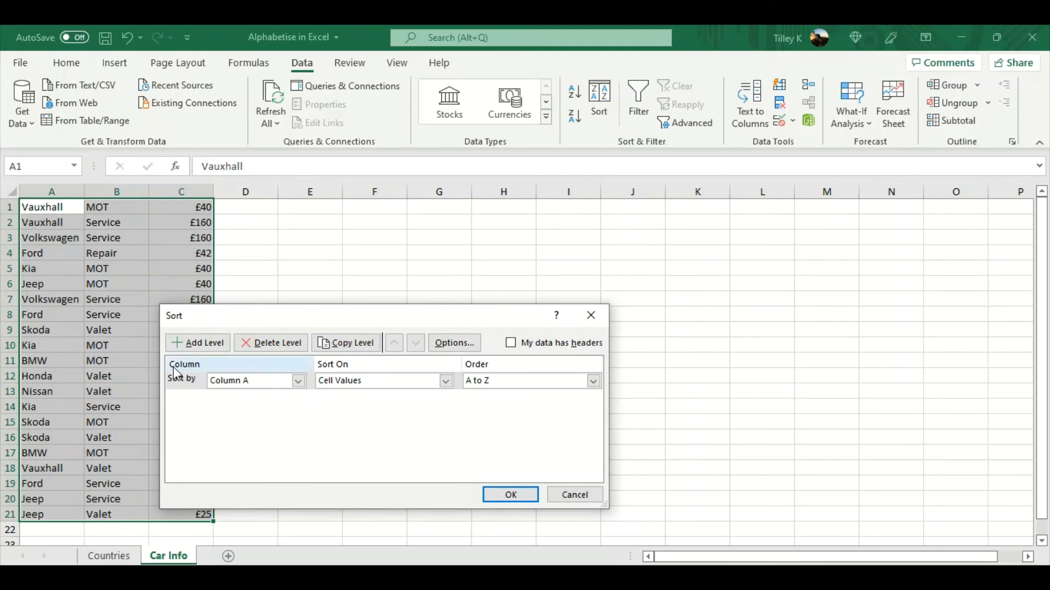
click(297, 381)
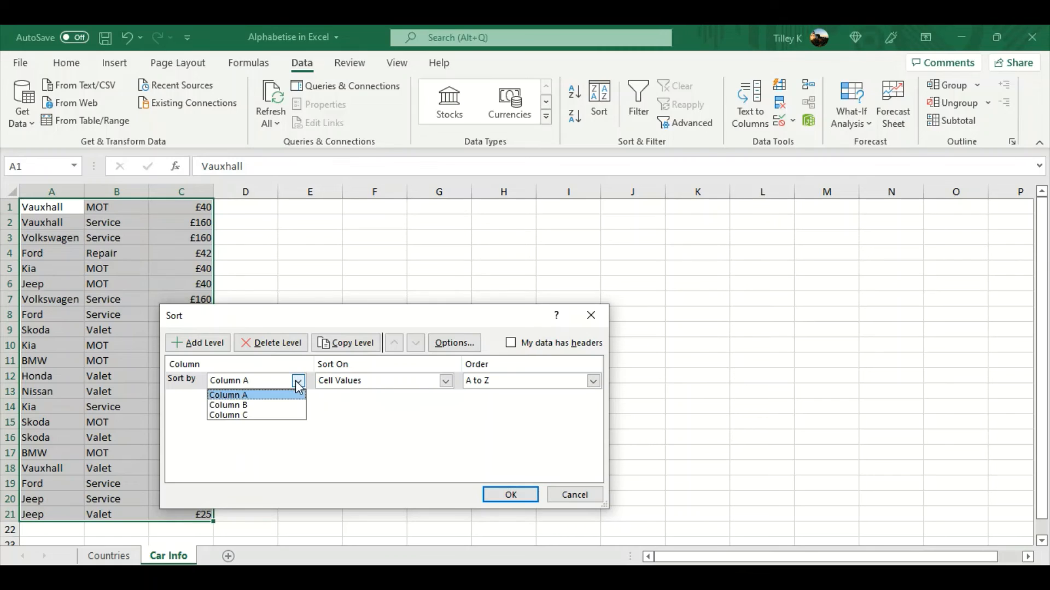
click(258, 405)
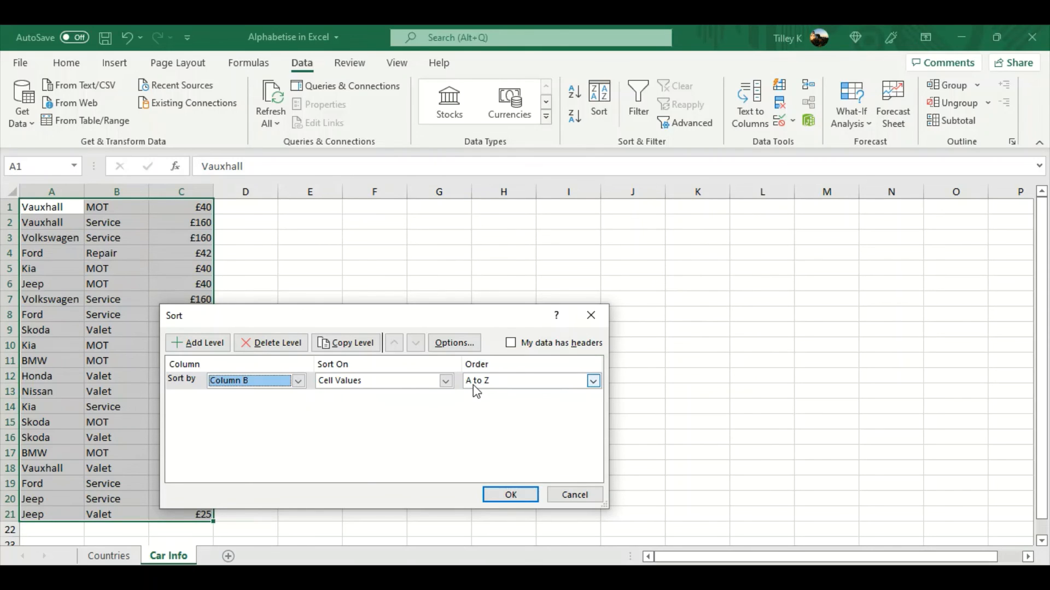
click(509, 497)
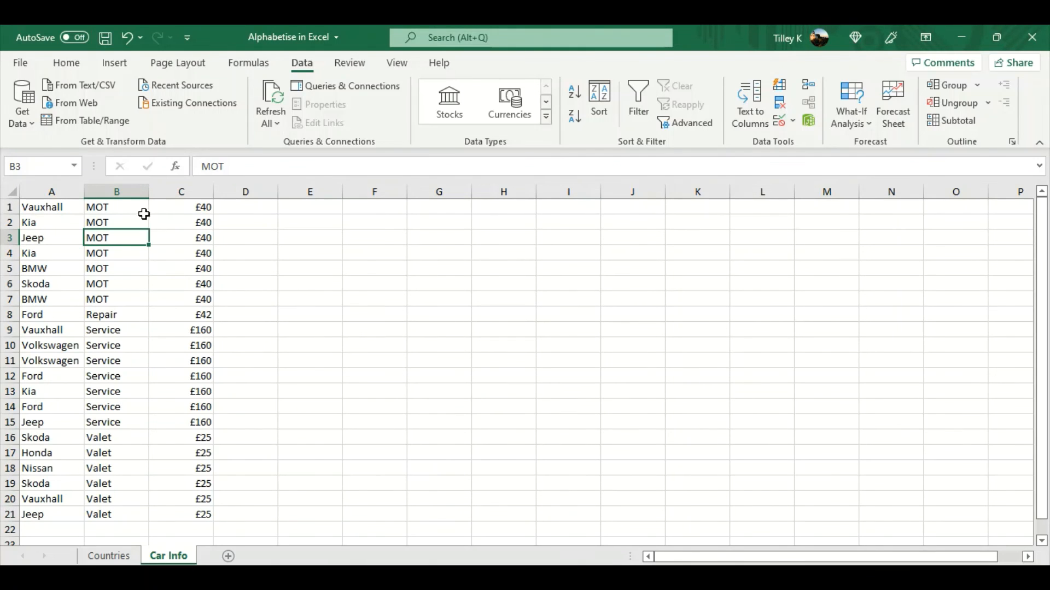
Examine the order of the jobs in column B and check the first five rows across columns A to C
click(124, 195)
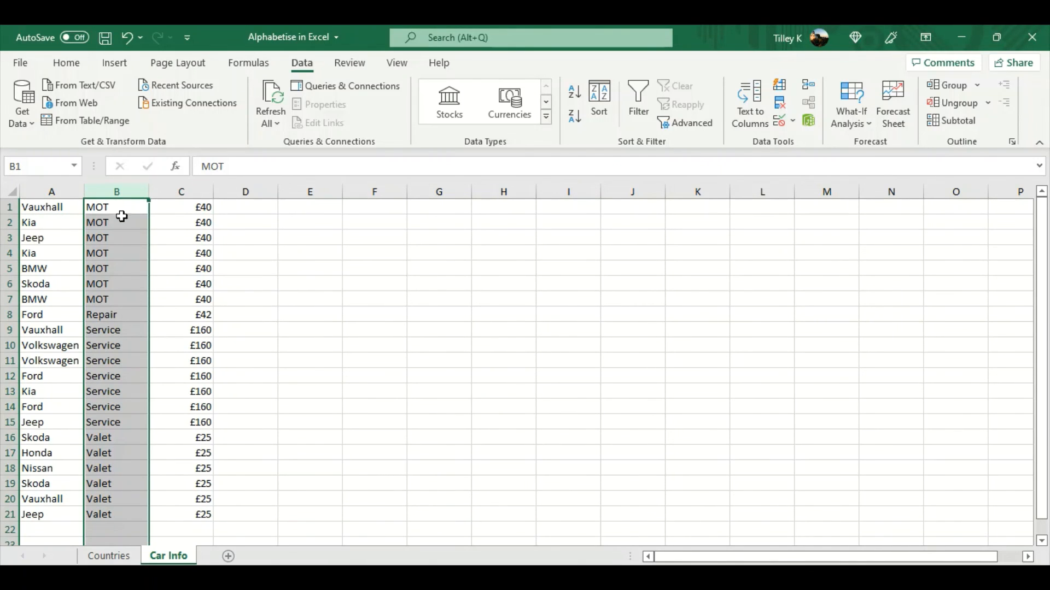
drag(63, 206, 181, 206)
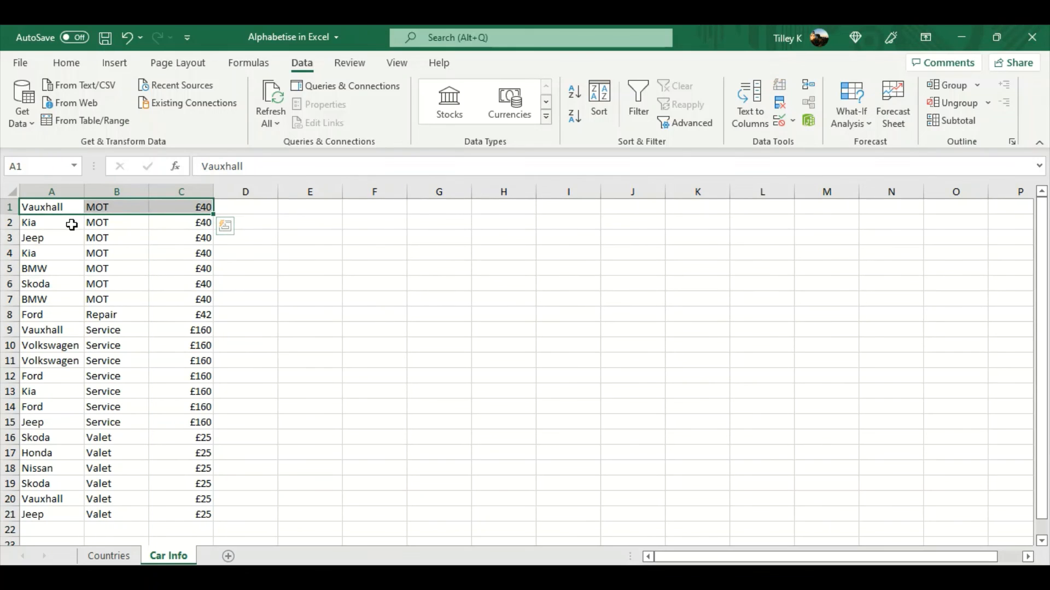
drag(71, 224, 183, 238)
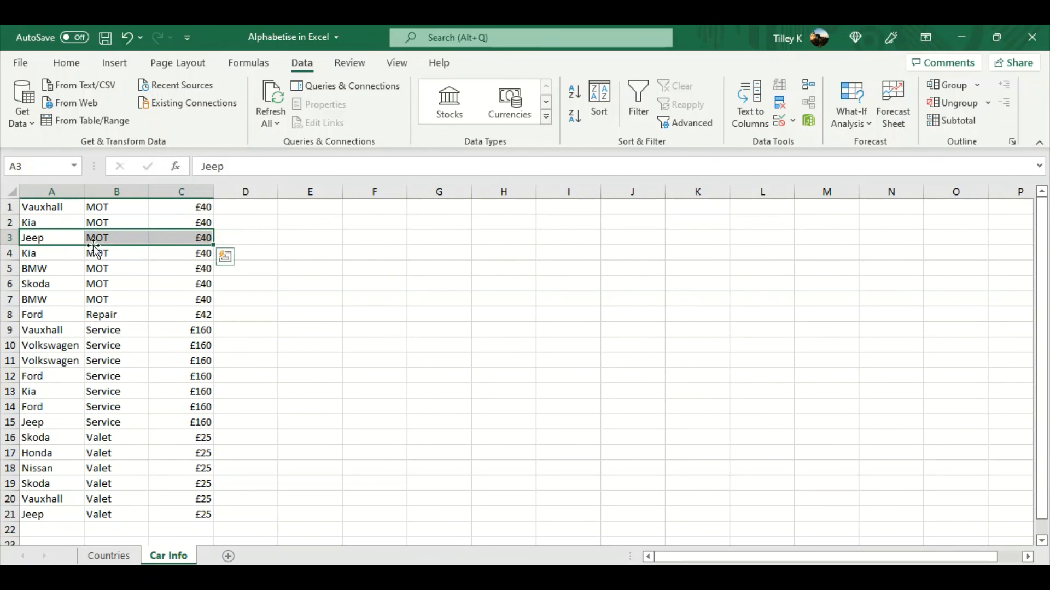
drag(73, 252, 180, 268)
click(131, 271)
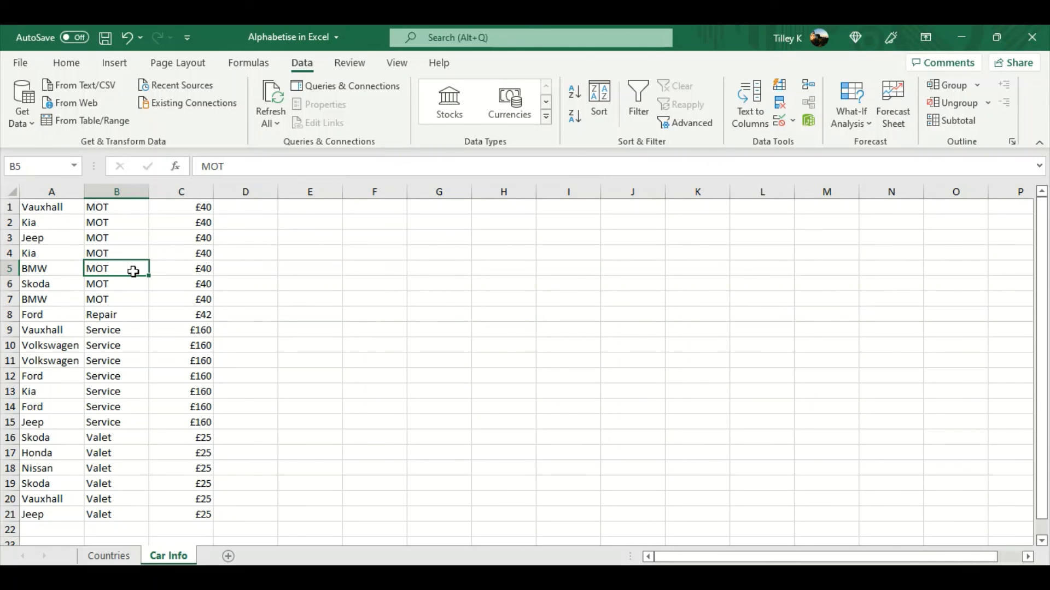